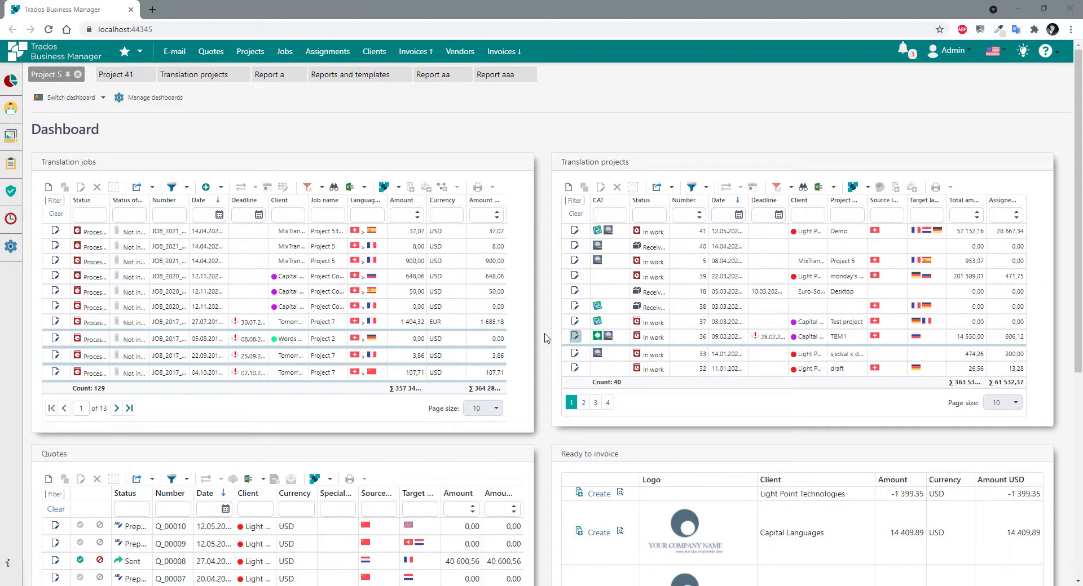
Look over the current dashboard's widgets and switch to the dashboard named Dashboard Demo.
{"action": "scroll", "coordinate": [562, 432], "scroll_direction": "down", "scroll_amount": 6}
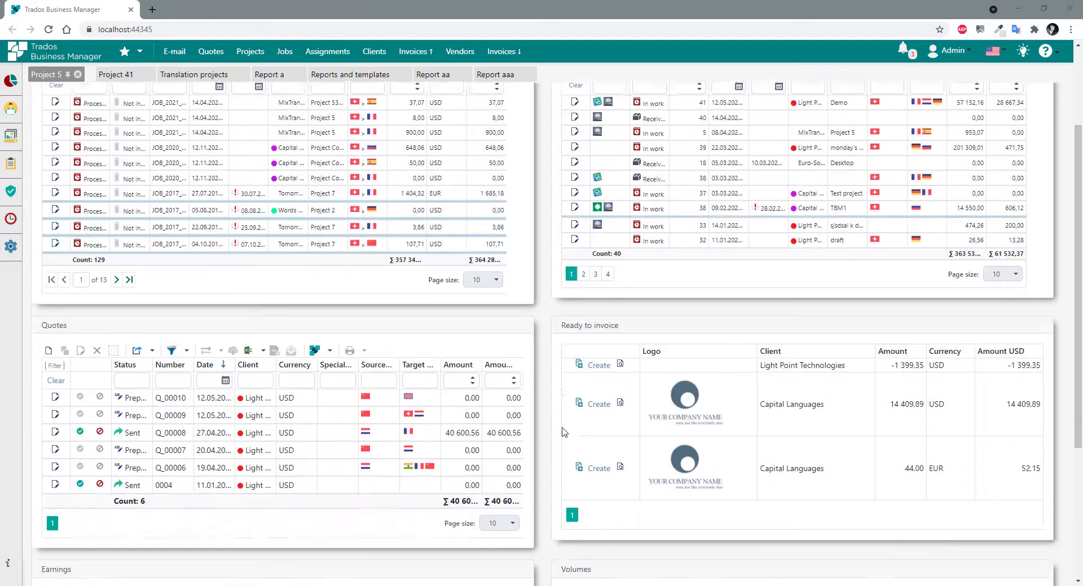
{"action": "scroll", "coordinate": [542, 448], "scroll_direction": "up", "scroll_amount": 6}
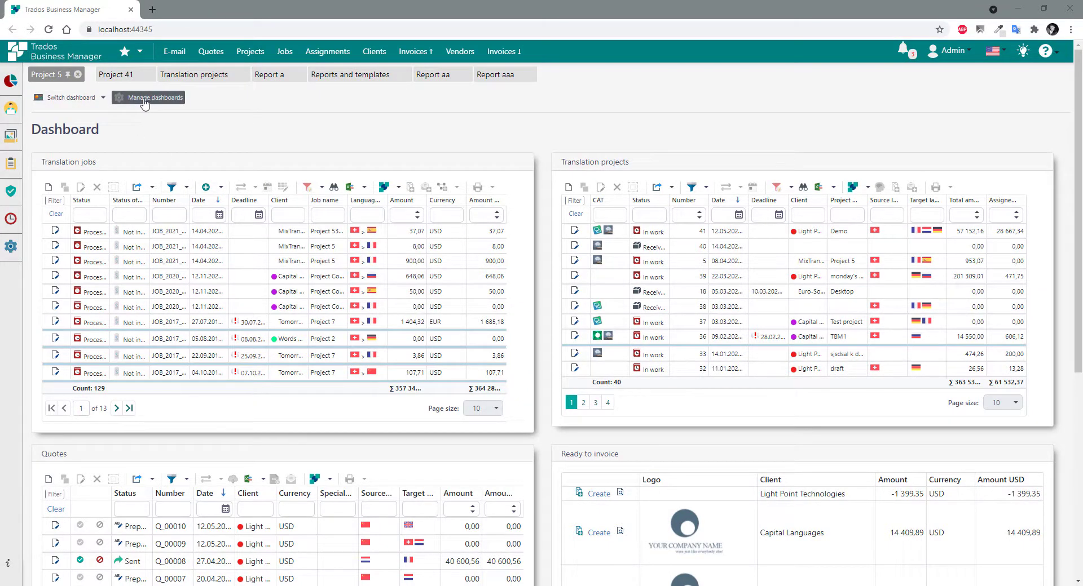
{"action": "left_click", "coordinate": [76, 99]}
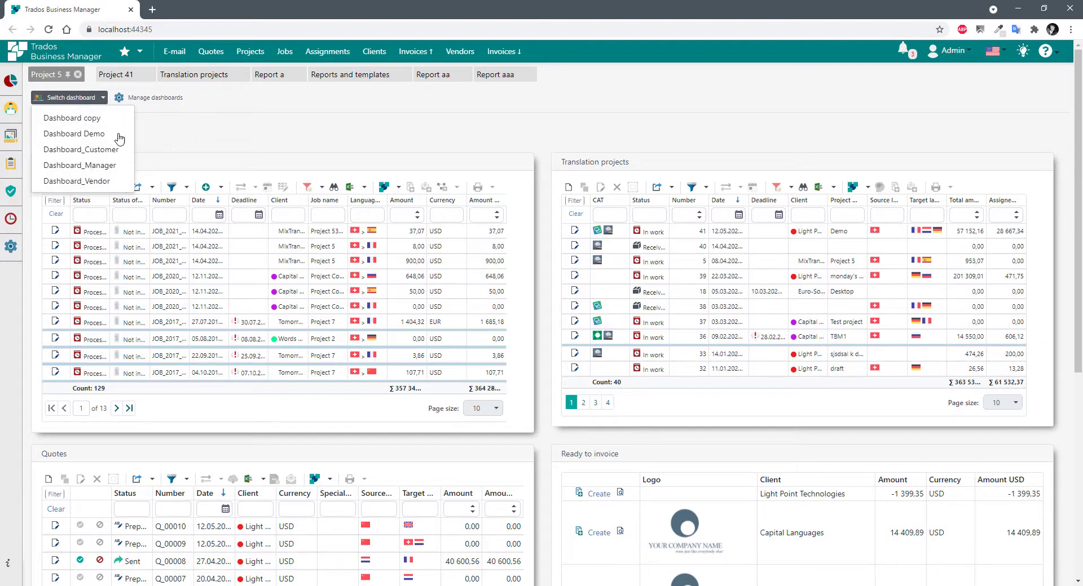
{"action": "left_click", "coordinate": [66, 134]}
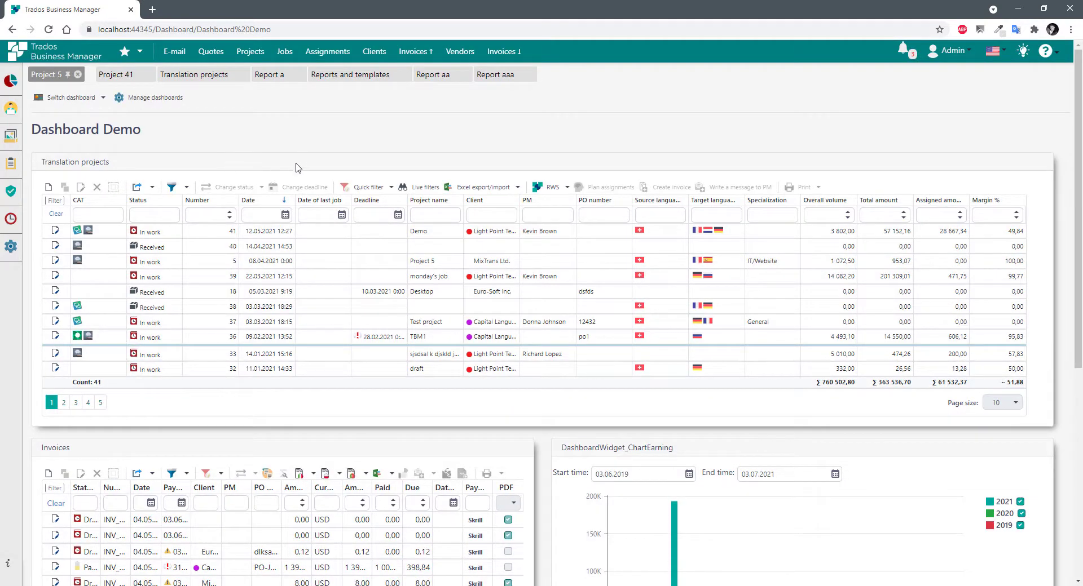
Examine the Dashboard Demo widgets before and after visiting the translation jobs, and check which other dashboards are available.
{"action": "scroll", "coordinate": [417, 270], "scroll_direction": "down", "scroll_amount": 5}
{"action": "scroll", "coordinate": [417, 273], "scroll_direction": "down", "scroll_amount": 1}
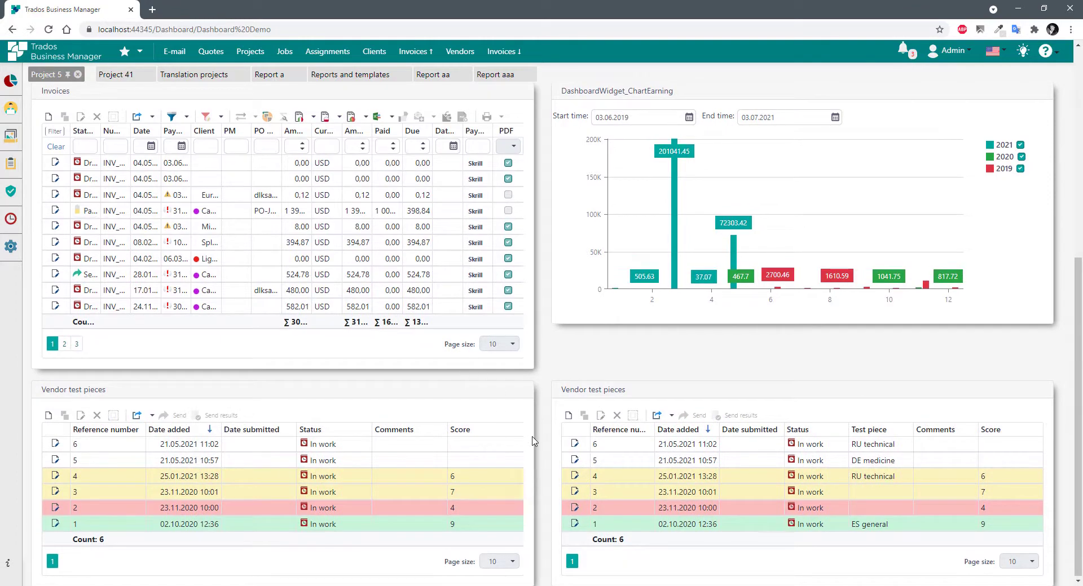
{"action": "scroll", "coordinate": [534, 441], "scroll_direction": "up", "scroll_amount": 5}
{"action": "scroll", "coordinate": [534, 441], "scroll_direction": "down", "scroll_amount": 5}
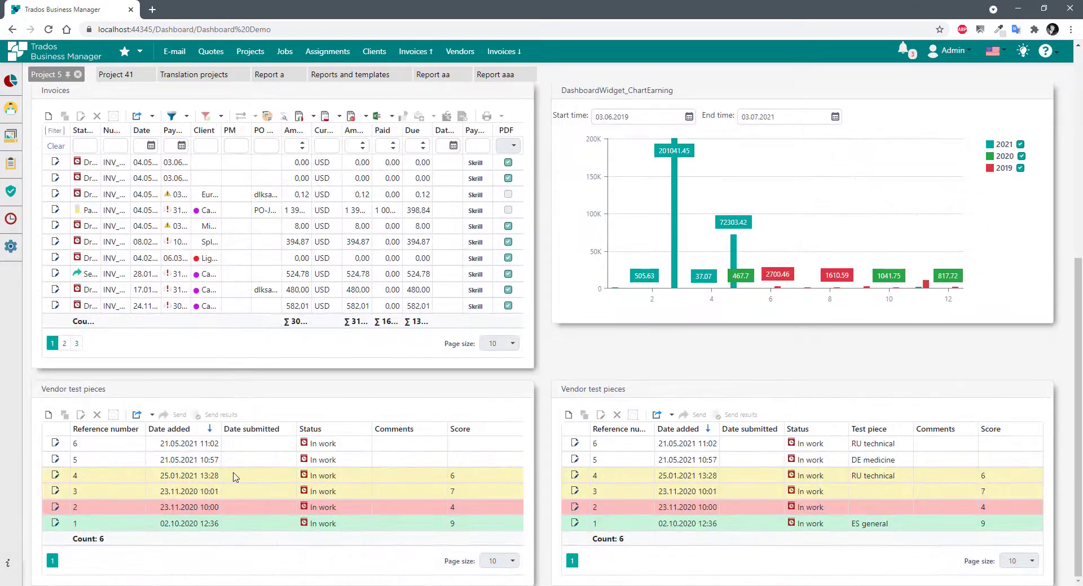
{"action": "scroll", "coordinate": [545, 455], "scroll_direction": "up", "scroll_amount": 6}
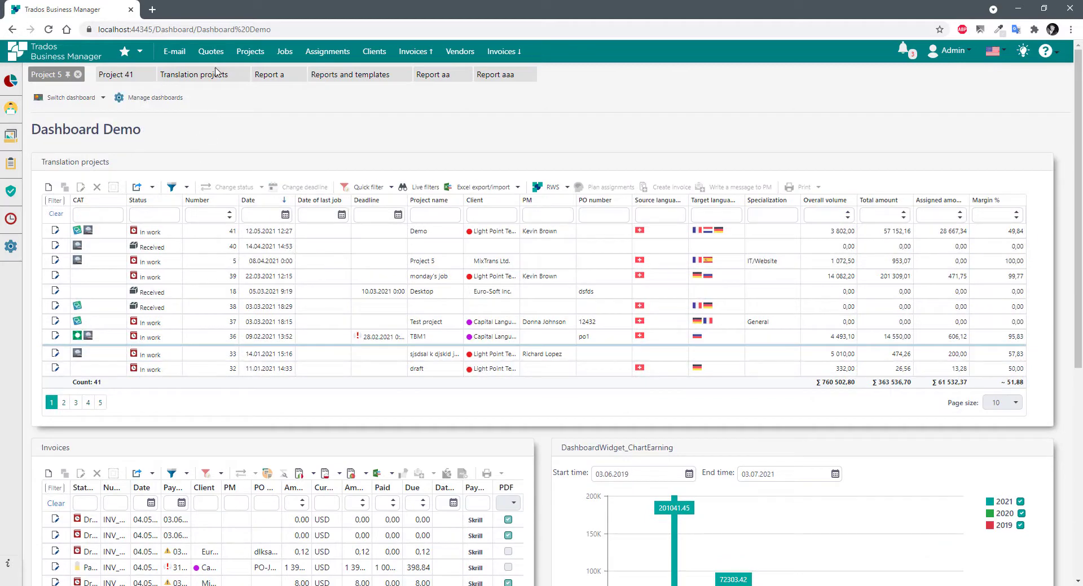
{"action": "left_click", "coordinate": [278, 54]}
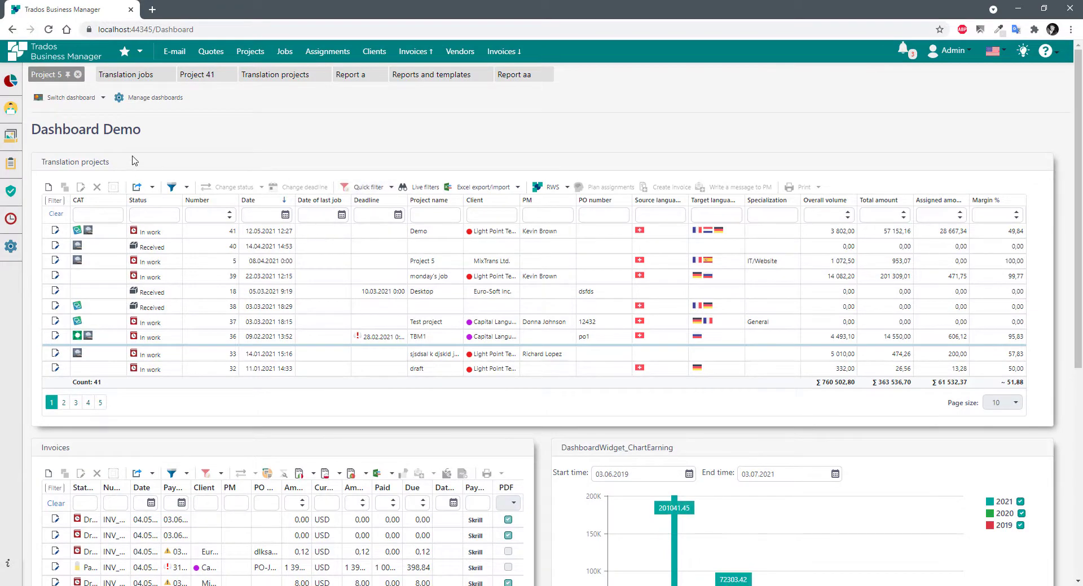
{"action": "scroll", "coordinate": [590, 335], "scroll_direction": "down", "scroll_amount": 6}
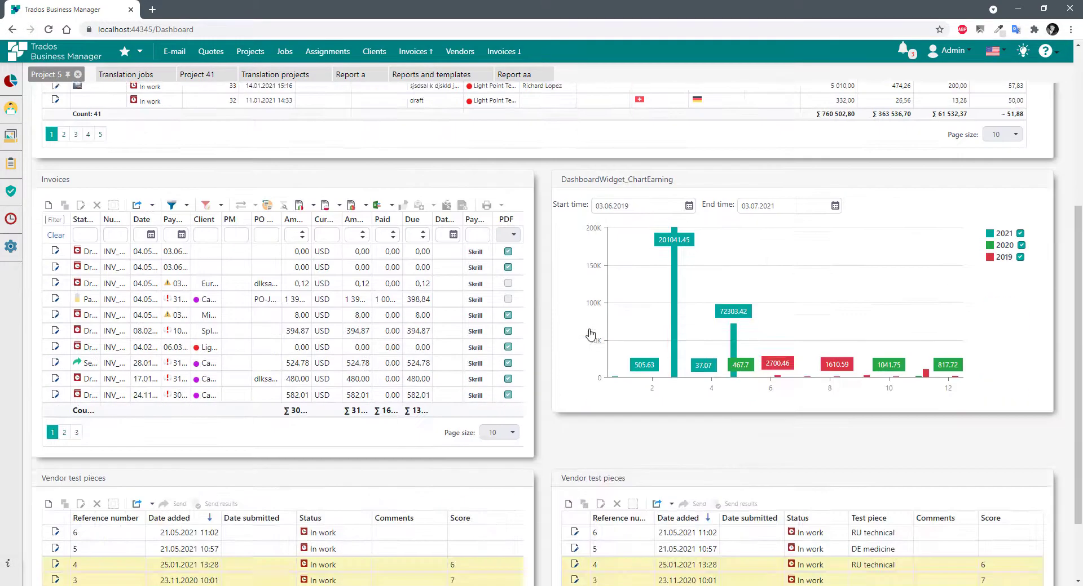
{"action": "scroll", "coordinate": [590, 335], "scroll_direction": "up", "scroll_amount": 6}
{"action": "left_click", "coordinate": [50, 98]}
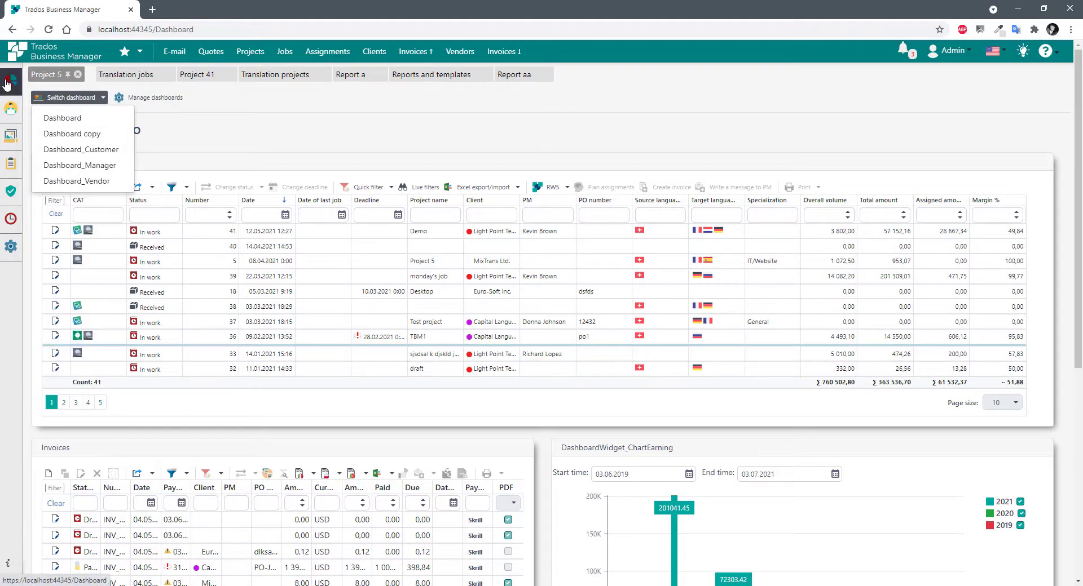
{"action": "left_click", "coordinate": [247, 128]}
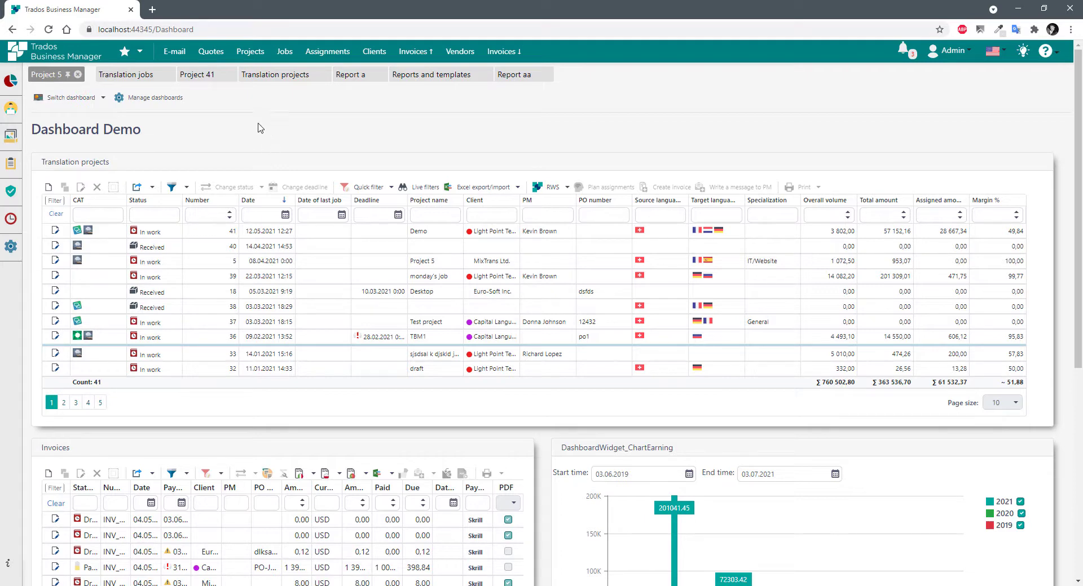
Open the dashboard management list and review which dashboards are predefined and their target roles.
{"action": "left_click", "coordinate": [135, 102]}
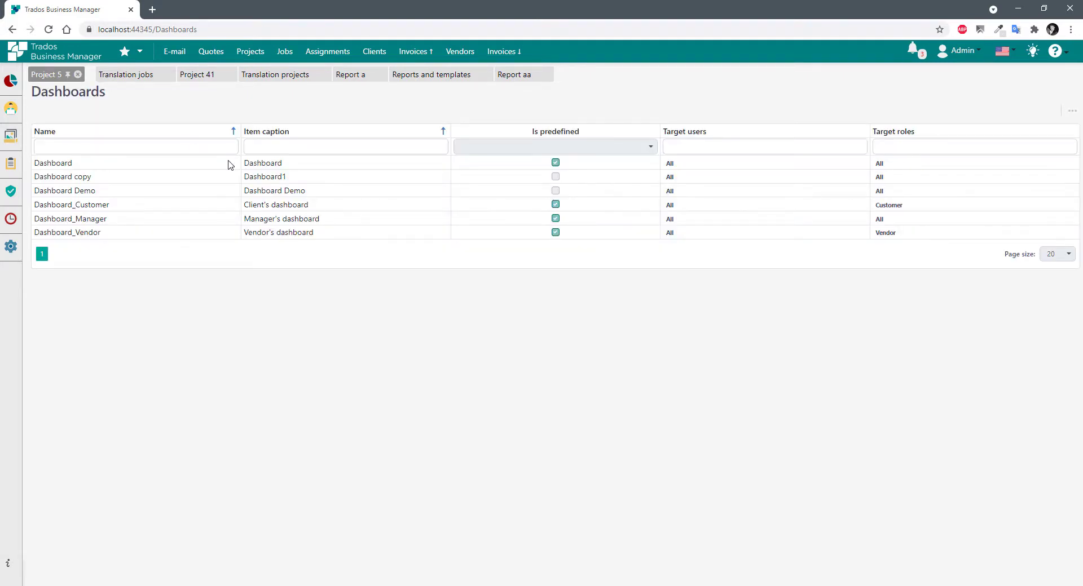
{"action": "left_click", "coordinate": [60, 164]}
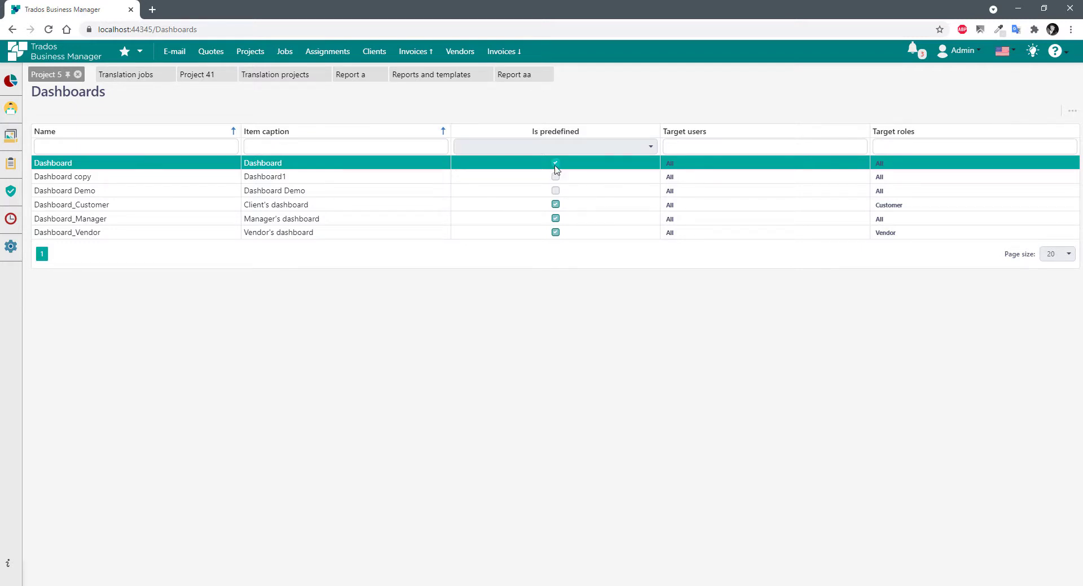
{"action": "left_click", "coordinate": [568, 206]}
{"action": "left_click", "coordinate": [575, 233]}
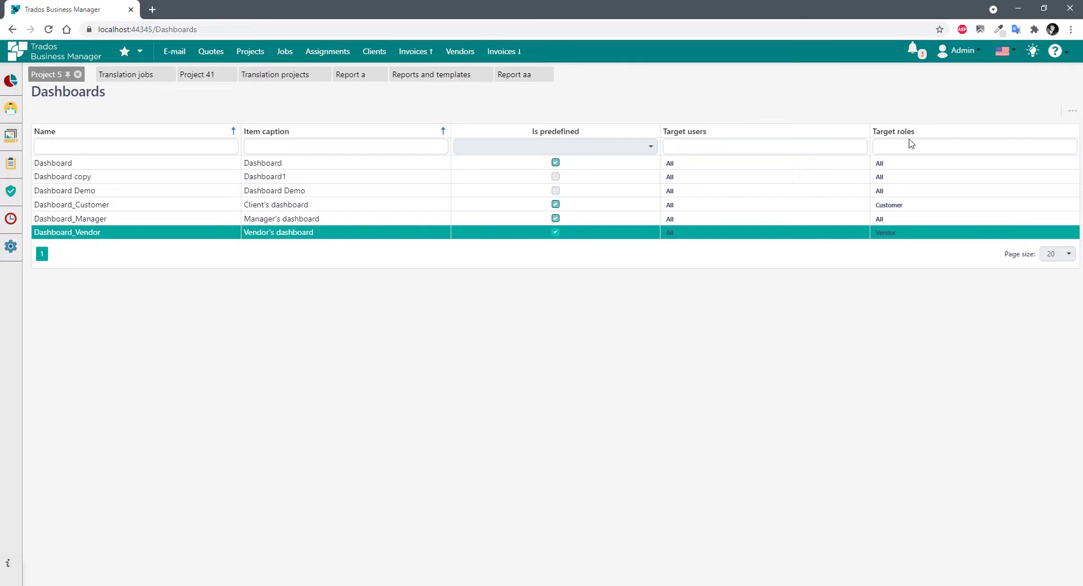
{"action": "left_click", "coordinate": [890, 179]}
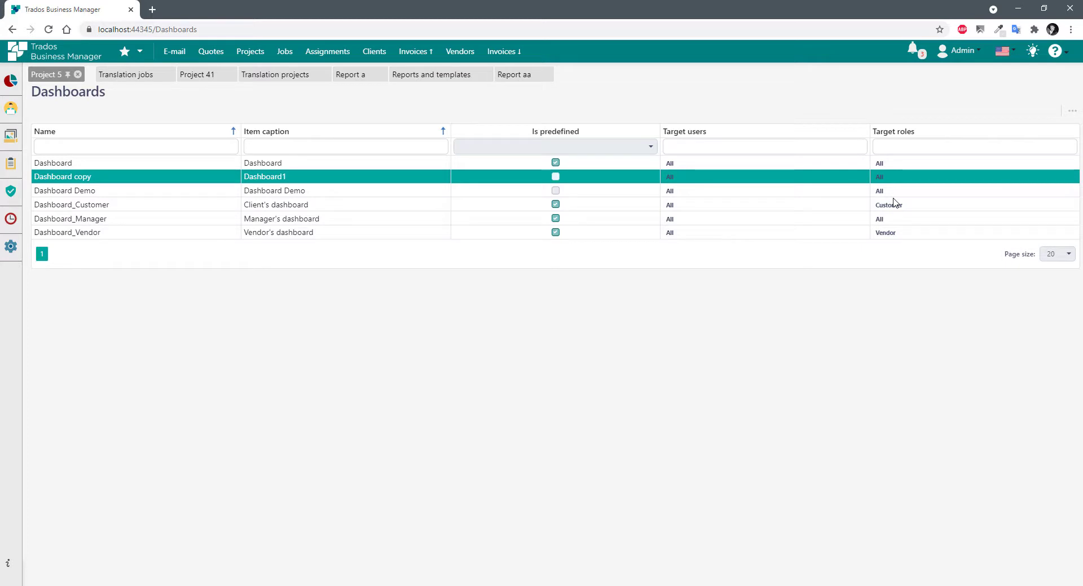
{"action": "left_click", "coordinate": [525, 163]}
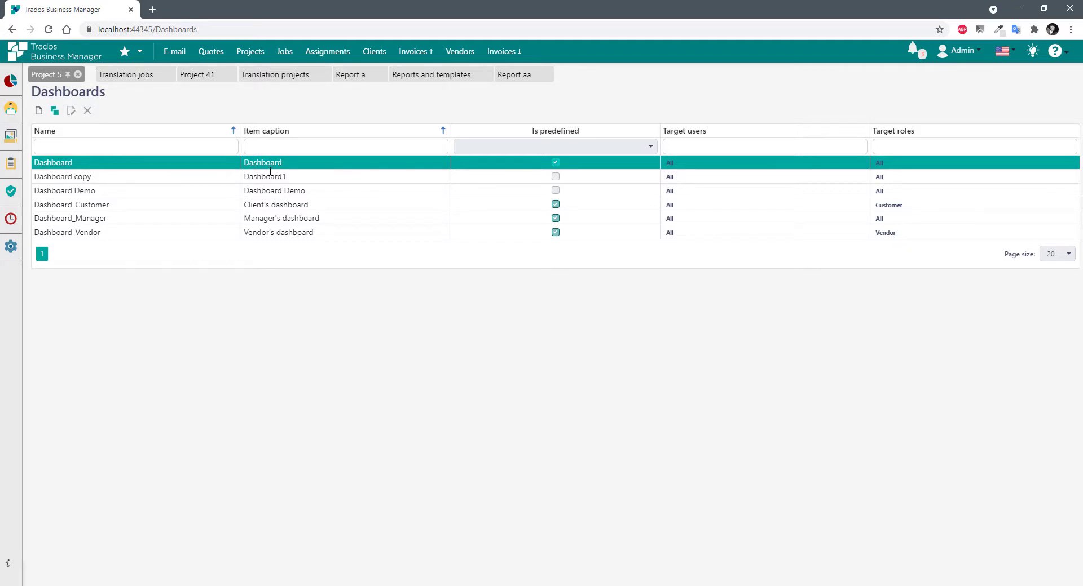
{"action": "left_click", "coordinate": [54, 111]}
{"action": "left_click", "coordinate": [11, 81]}
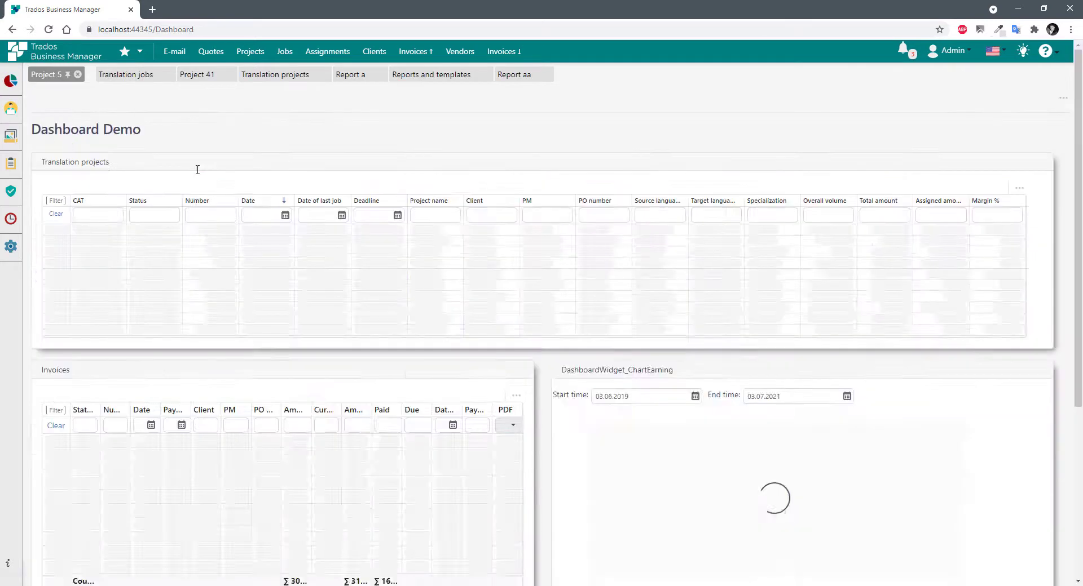
Switch from Dashboard Demo to the predefined dashboard named Dashboard.
{"action": "left_click", "coordinate": [88, 97]}
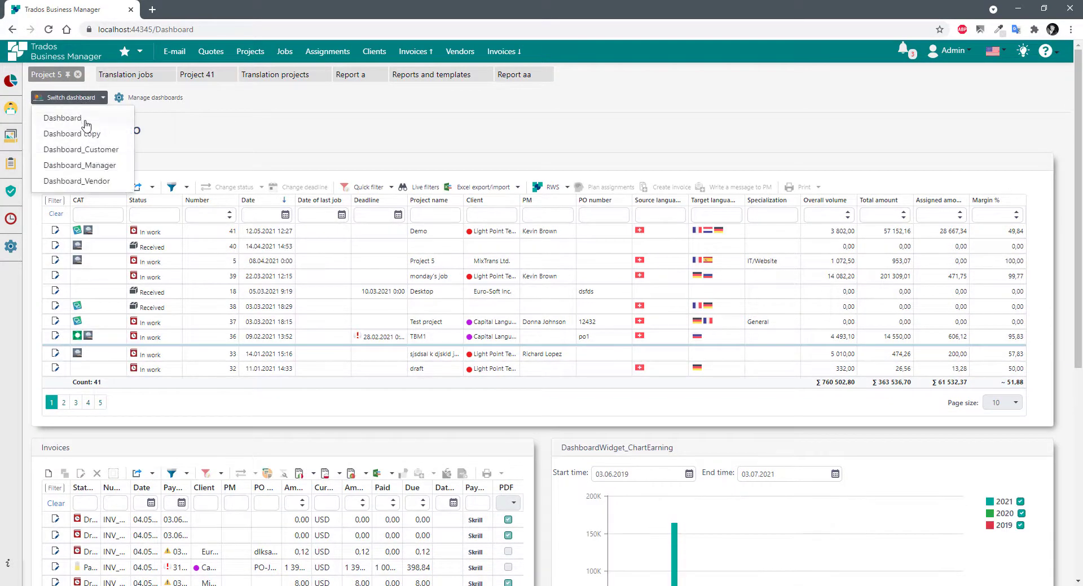
{"action": "left_click", "coordinate": [83, 117]}
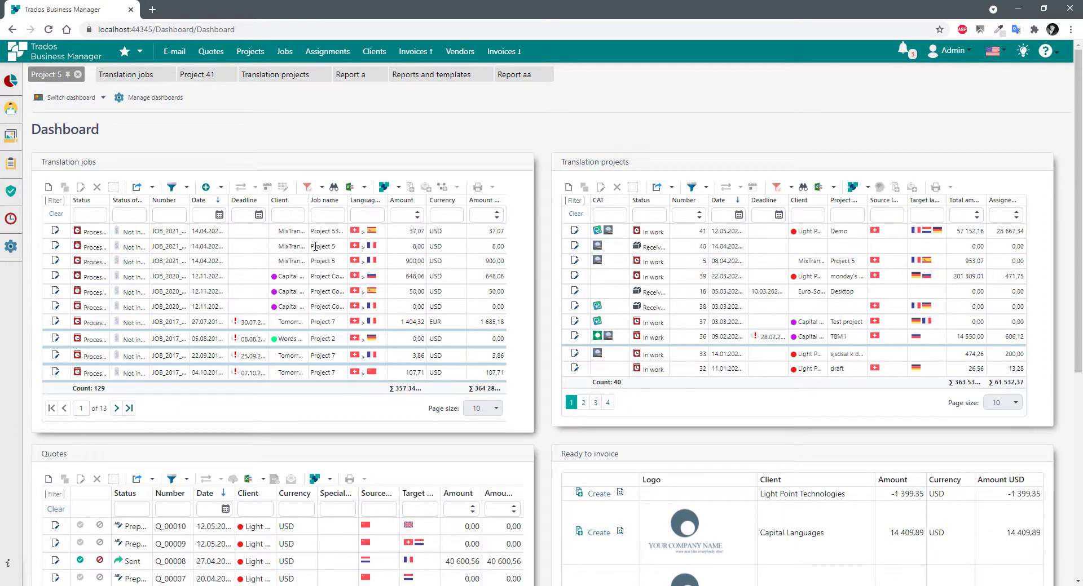
Filter the list views by entity type "job" and clone TranslationJob_ListView.
{"action": "mouse_move", "coordinate": [12, 247]}
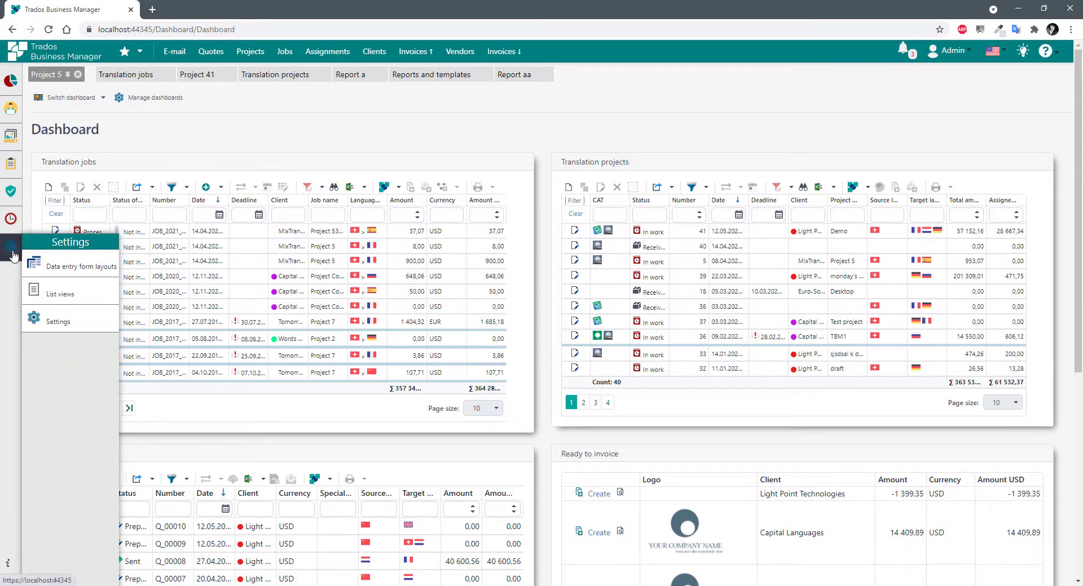
{"action": "left_click", "coordinate": [60, 293]}
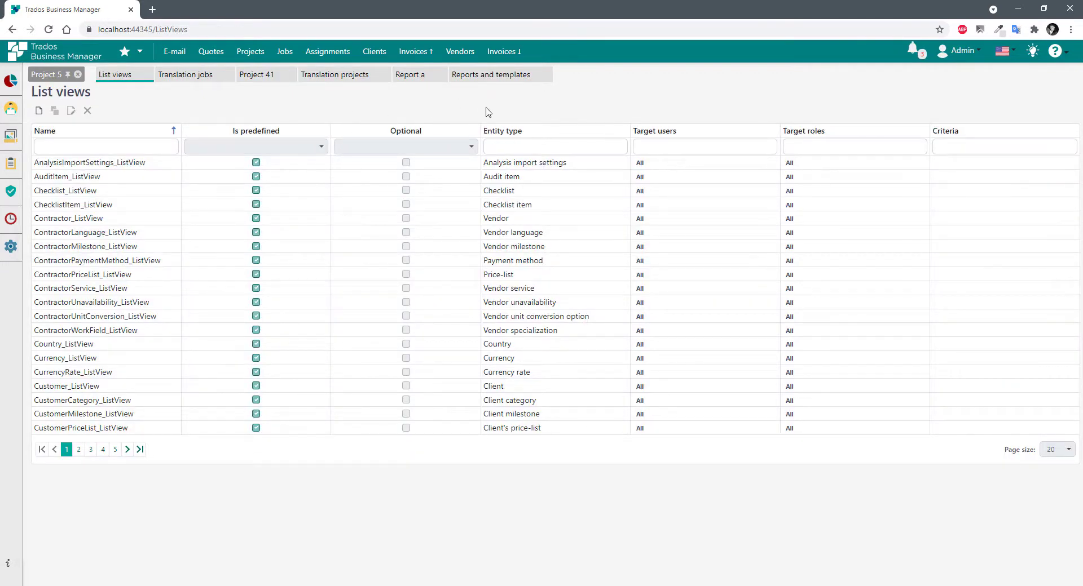
{"action": "left_click", "coordinate": [512, 144]}
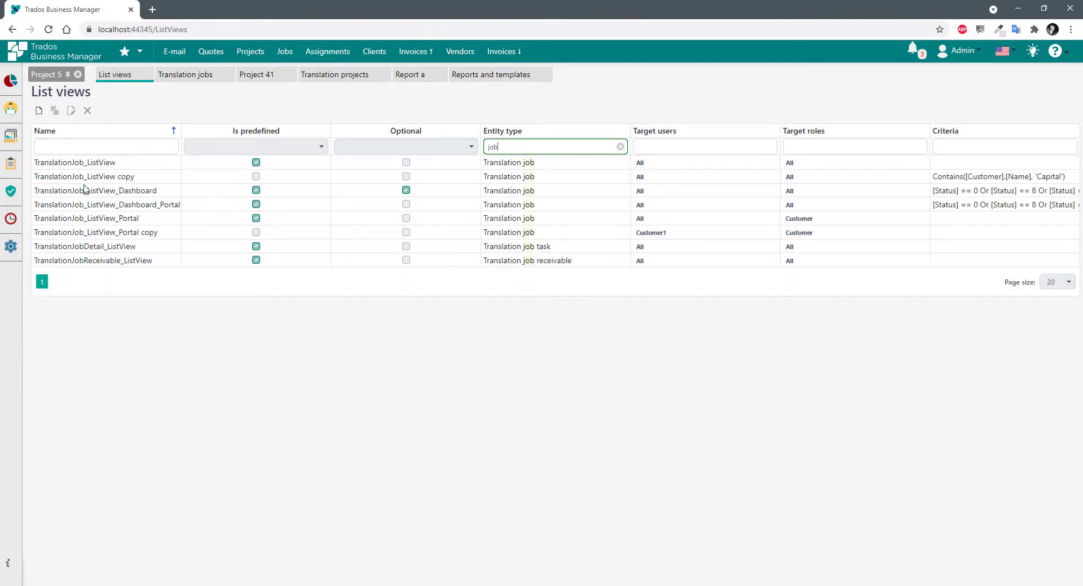
{"action": "left_click", "coordinate": [96, 162]}
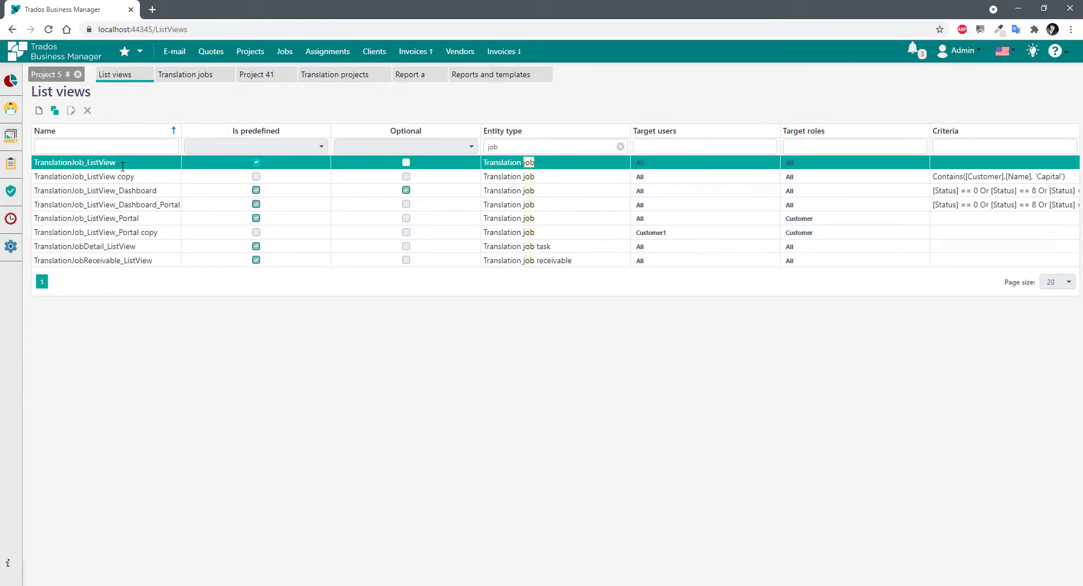
{"action": "left_click", "coordinate": [55, 111]}
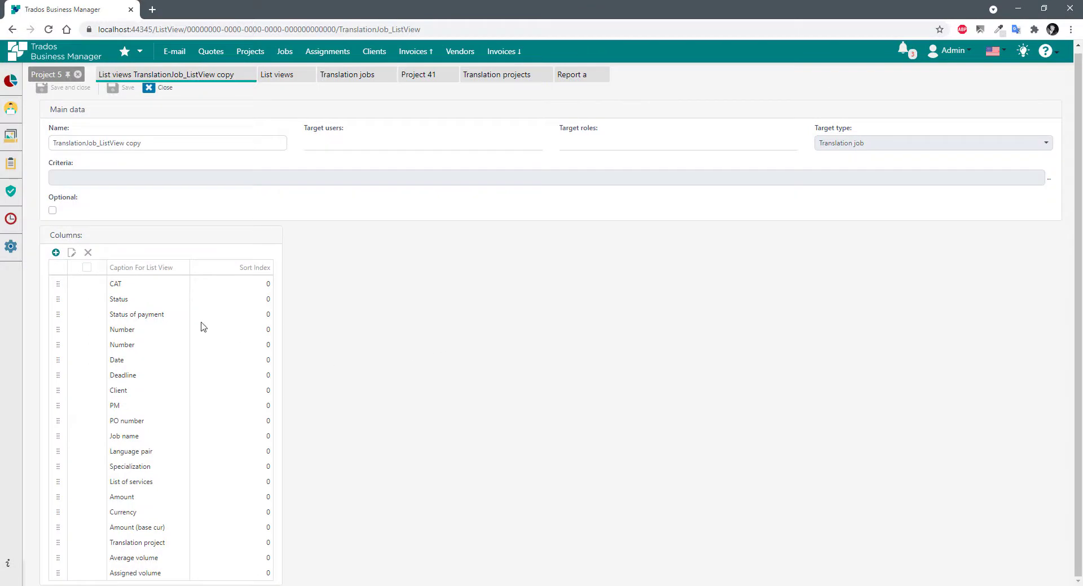
Delete the CAT, Status of payment, first Number, PM, PO number, Language pair, Specialization, List of services, Translation project, Average volume and Assigned volume columns.
{"action": "left_click", "coordinate": [87, 284]}
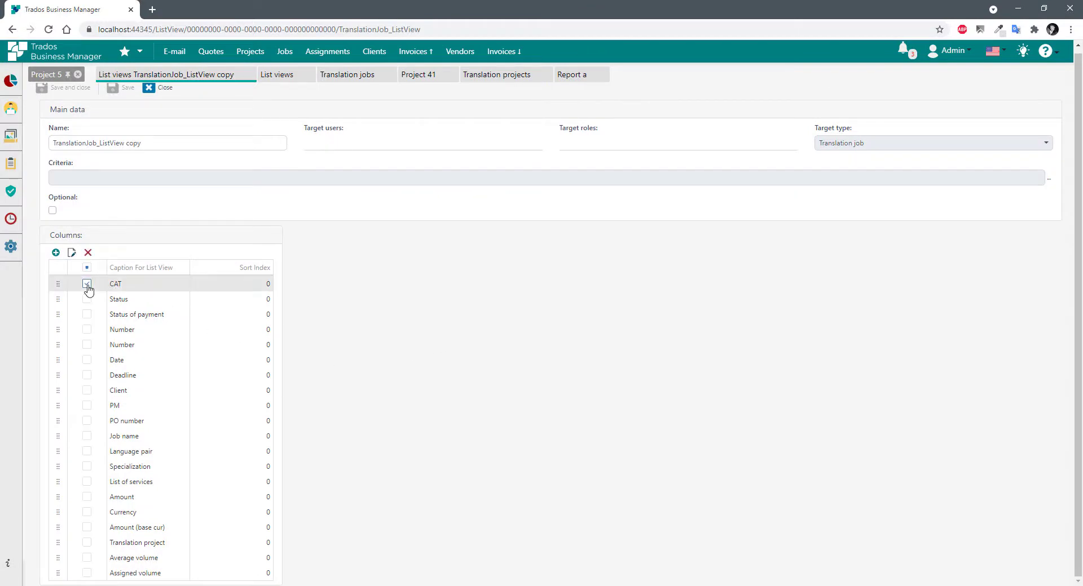
{"action": "left_click", "coordinate": [87, 314]}
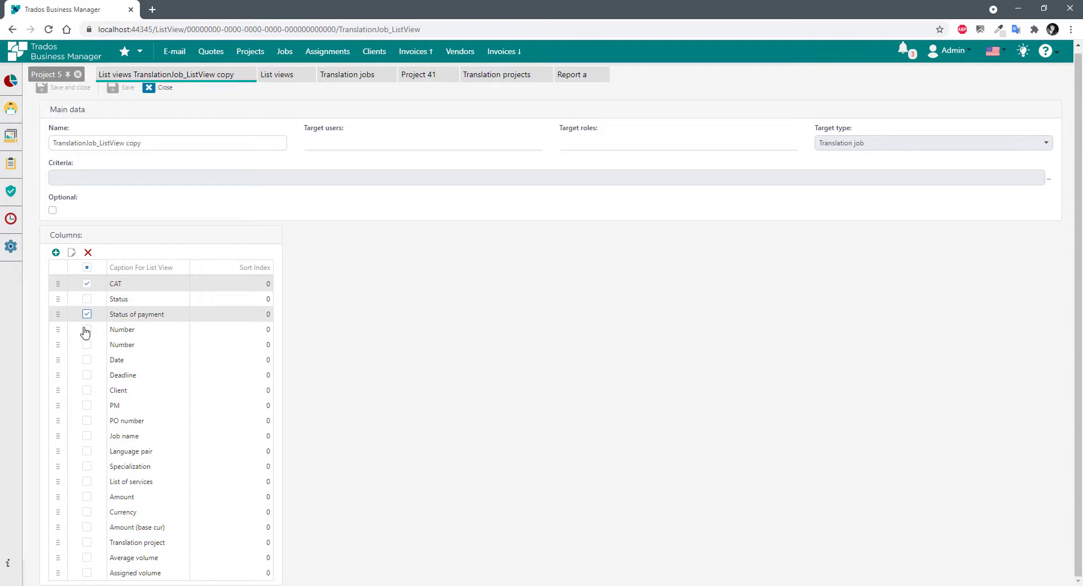
{"action": "left_click", "coordinate": [87, 330]}
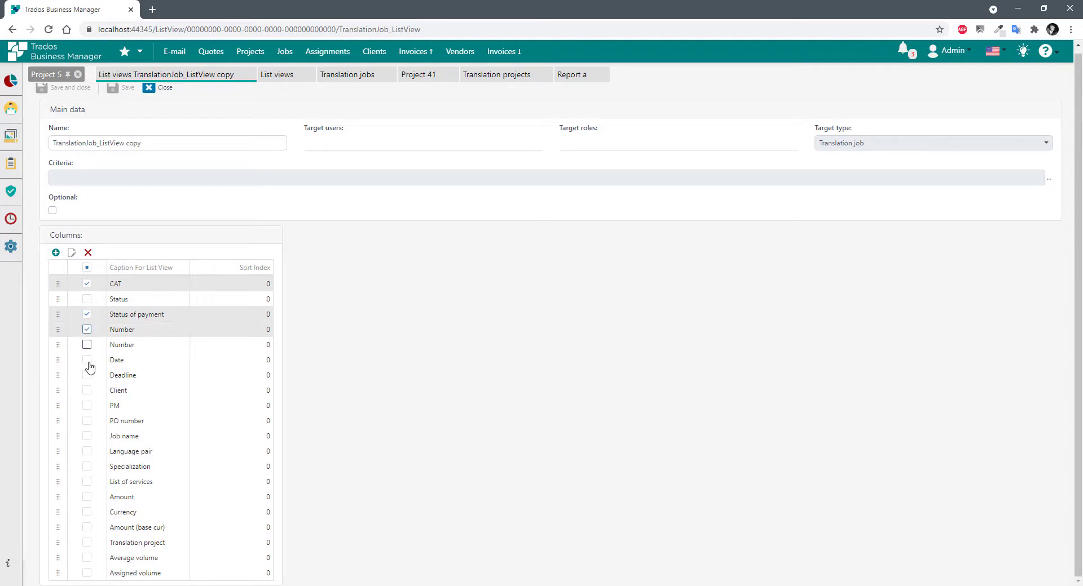
{"action": "left_click", "coordinate": [87, 406]}
{"action": "left_click", "coordinate": [86, 421]}
{"action": "left_click", "coordinate": [86, 436]}
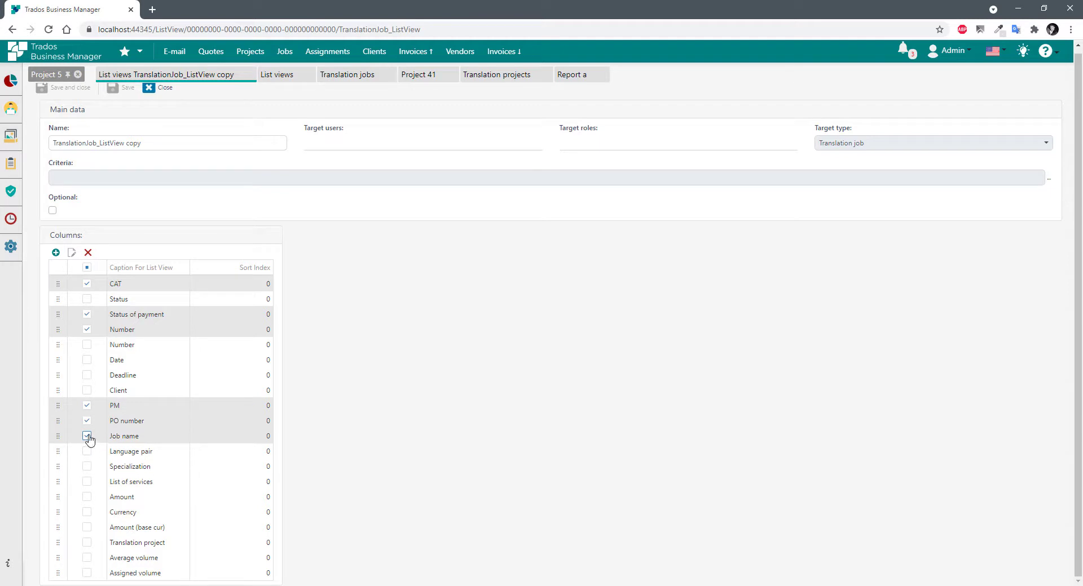
{"action": "left_click", "coordinate": [87, 437]}
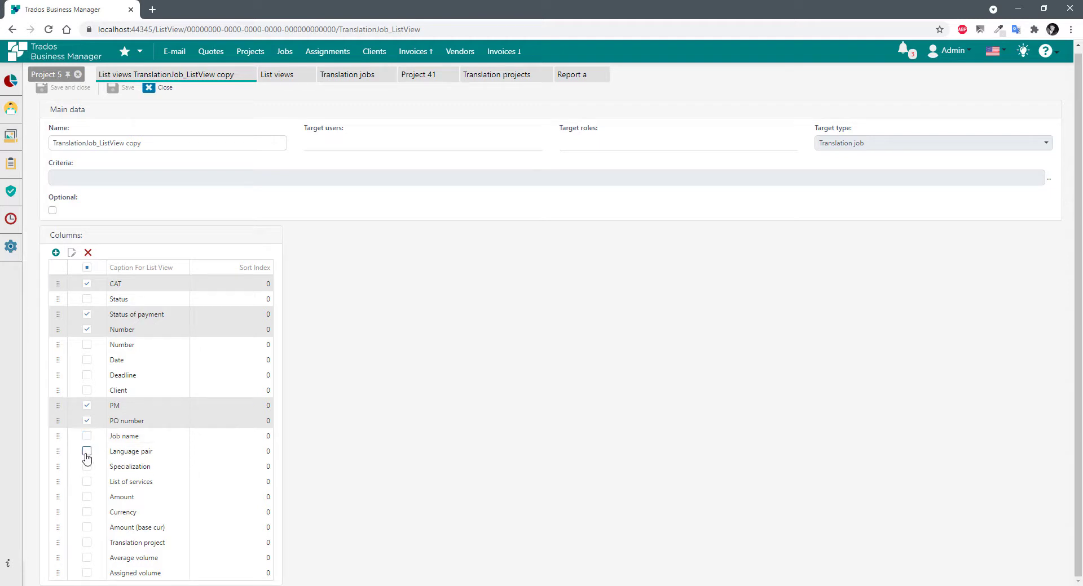
{"action": "left_click", "coordinate": [87, 452]}
{"action": "left_click", "coordinate": [86, 467]}
{"action": "left_click", "coordinate": [87, 482]}
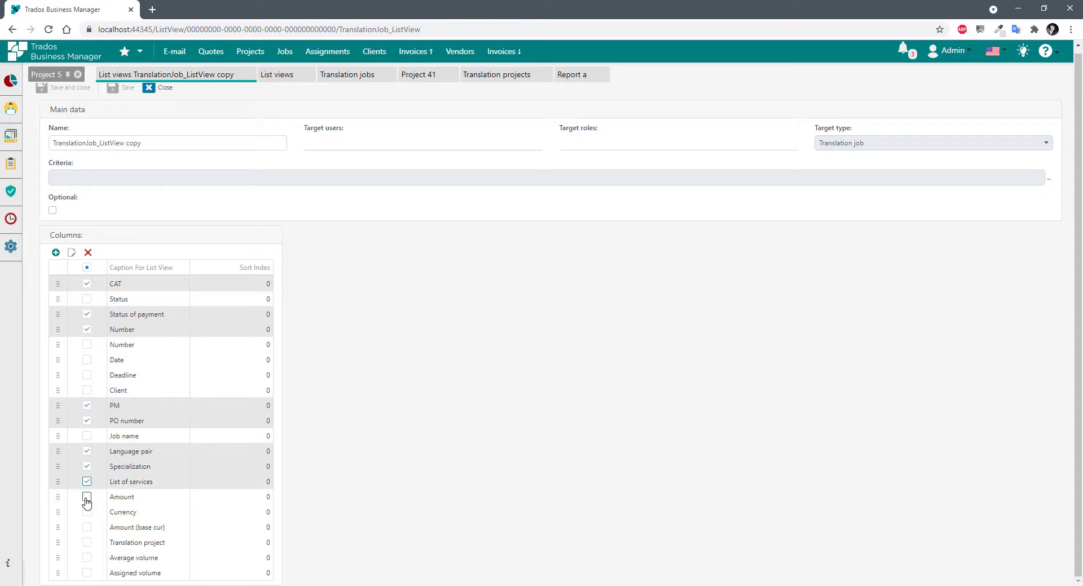
{"action": "left_click", "coordinate": [87, 543]}
{"action": "left_click", "coordinate": [86, 558]}
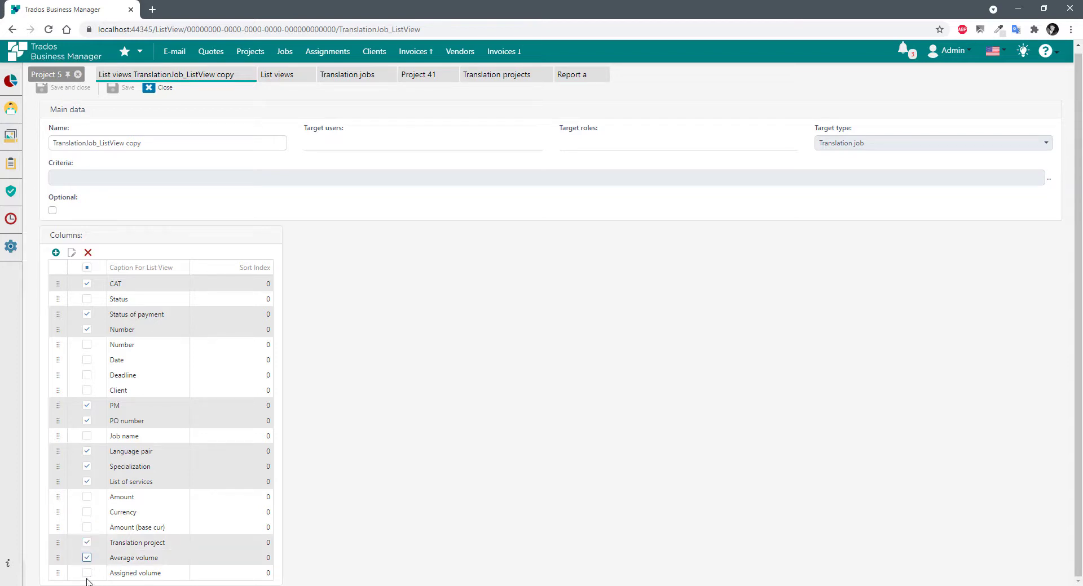
{"action": "left_click", "coordinate": [88, 252]}
{"action": "left_click", "coordinate": [674, 342]}
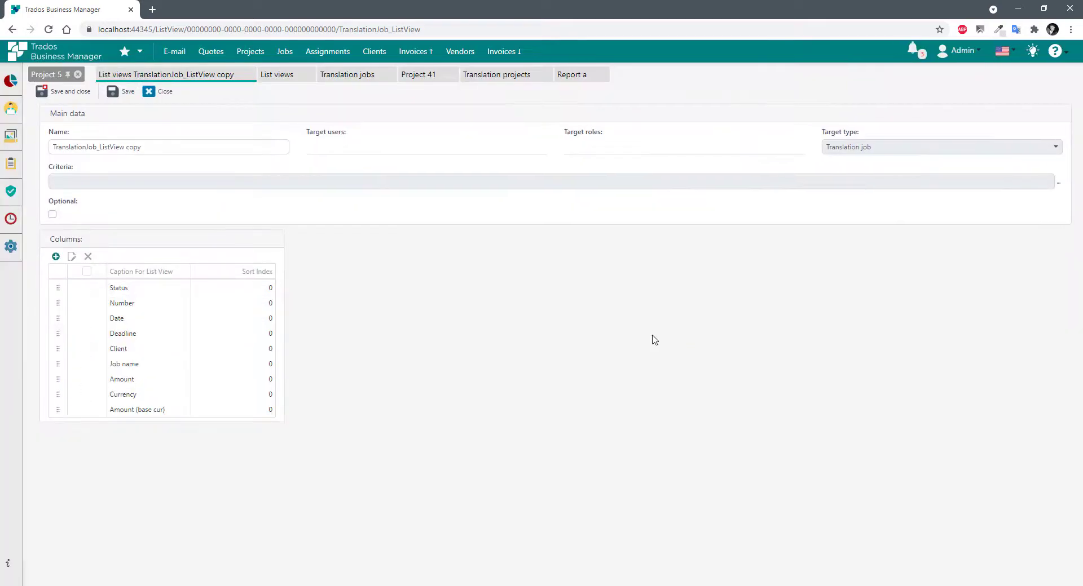
Rename the cloned list view to "TranslationJob_ListView My" and mark it as optional.
{"action": "double_click", "coordinate": [134, 147]}
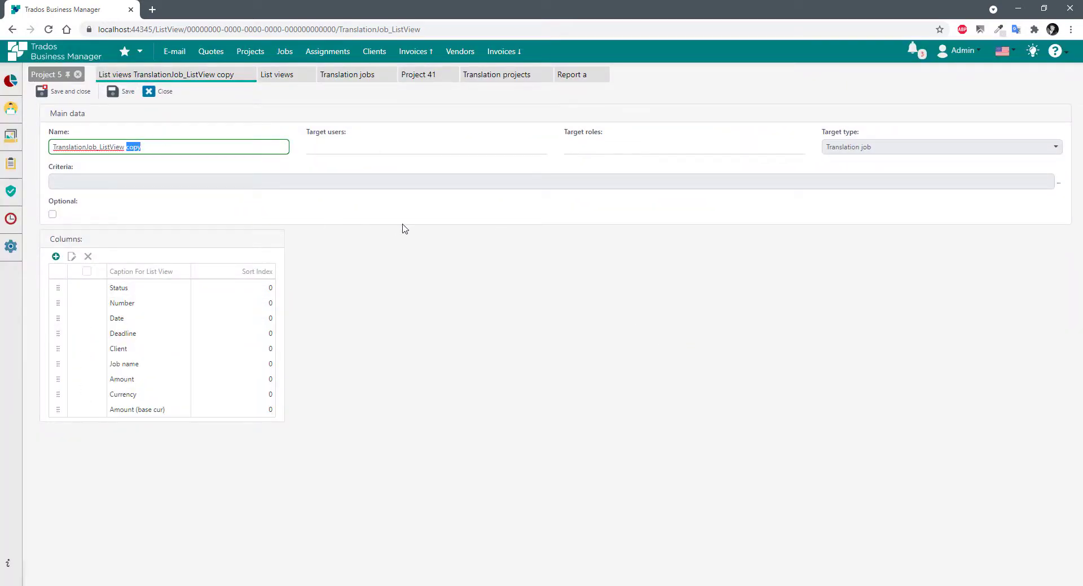
{"action": "type", "text": "My"}
{"action": "left_click", "coordinate": [52, 215]}
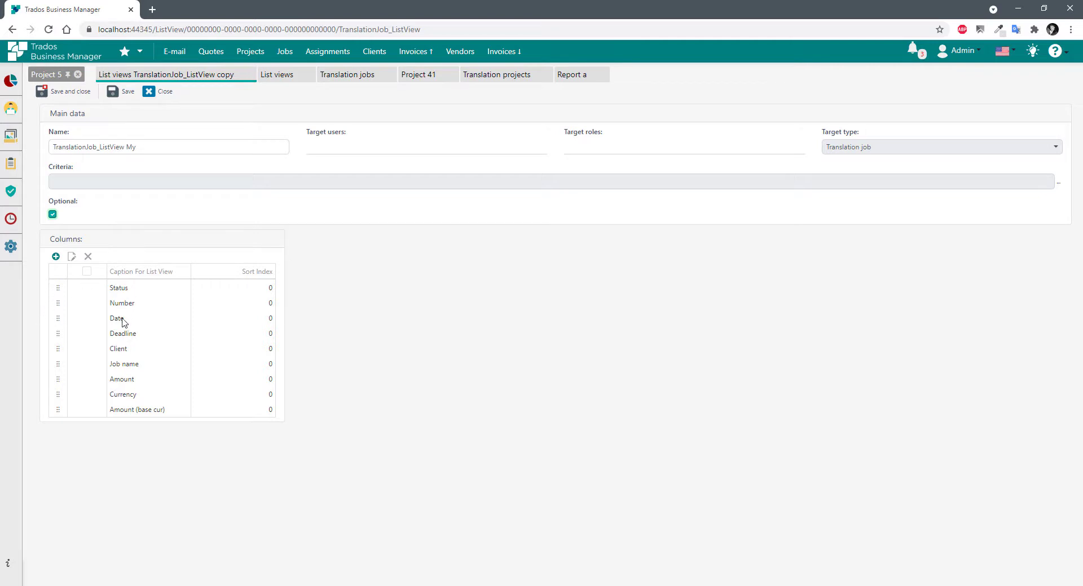
Delete the Date and Amount (base cur) columns and save the TranslationJob_ListView My list view.
{"action": "left_click", "coordinate": [86, 319]}
{"action": "left_click", "coordinate": [88, 258]}
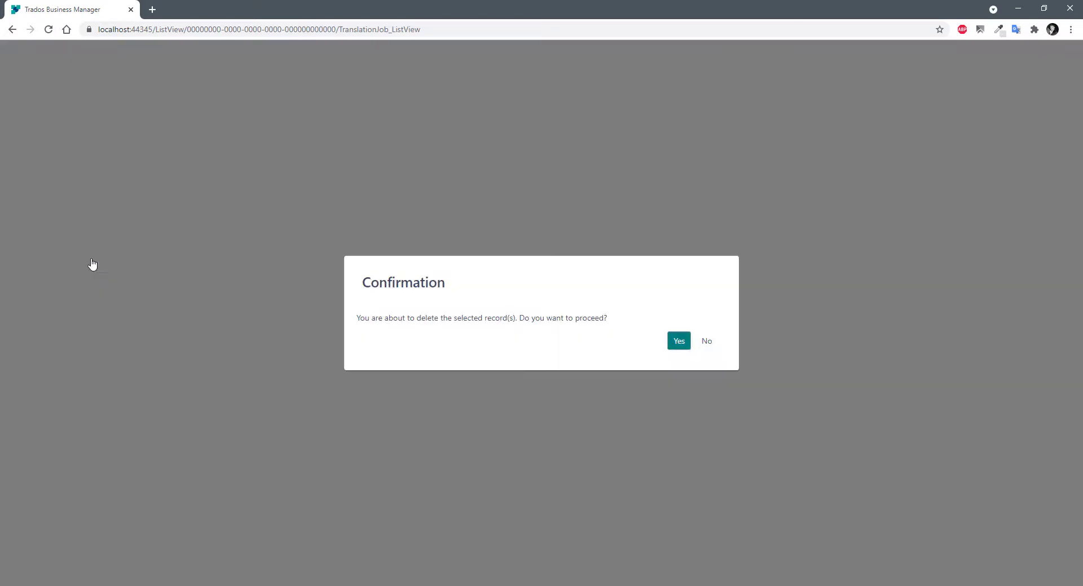
{"action": "left_click", "coordinate": [678, 341]}
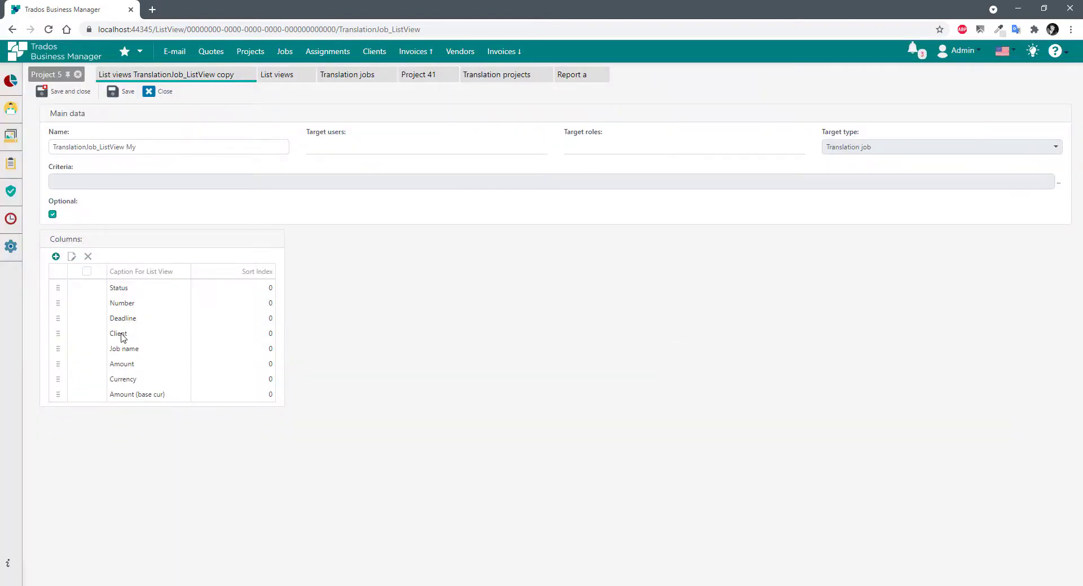
{"action": "left_click", "coordinate": [87, 350]}
{"action": "left_click", "coordinate": [87, 349]}
{"action": "left_click", "coordinate": [87, 394]}
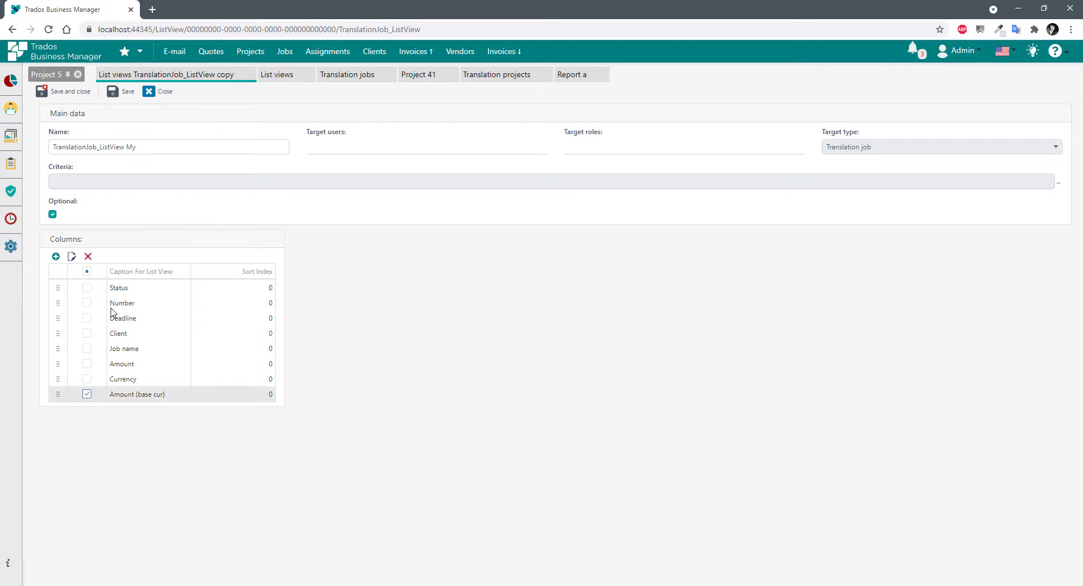
{"action": "left_click", "coordinate": [89, 257]}
{"action": "left_click", "coordinate": [677, 341]}
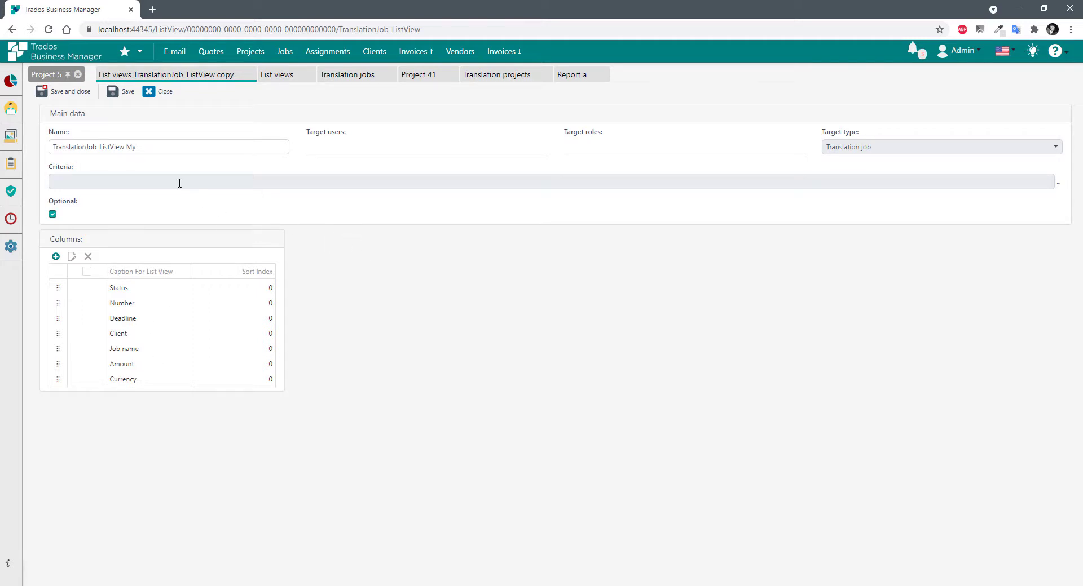
{"action": "left_click_drag", "start_coordinate": [156, 146], "coordinate": [34, 145]}
{"action": "left_click", "coordinate": [119, 92]}
Open the list of dashboards and clone the predefined dashboard named Dashboard.
{"action": "left_click", "coordinate": [11, 81]}
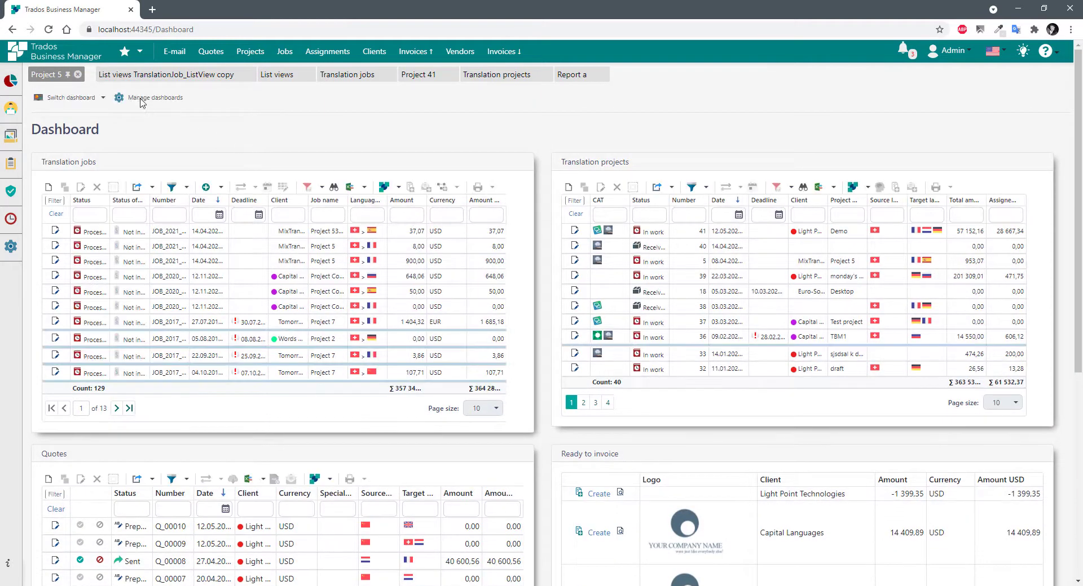
{"action": "left_click", "coordinate": [139, 100]}
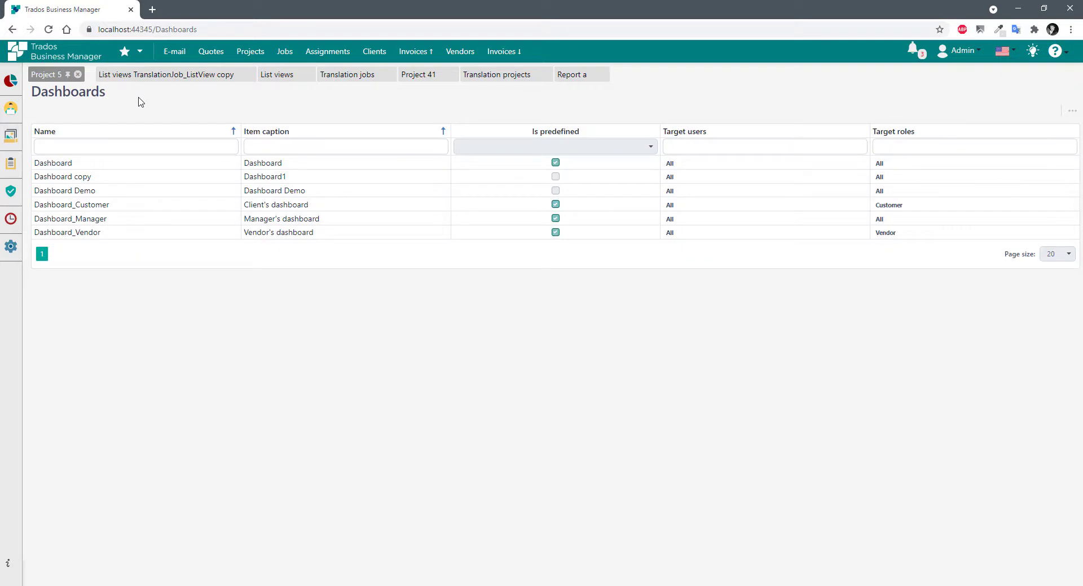
{"action": "key", "text": "F5"}
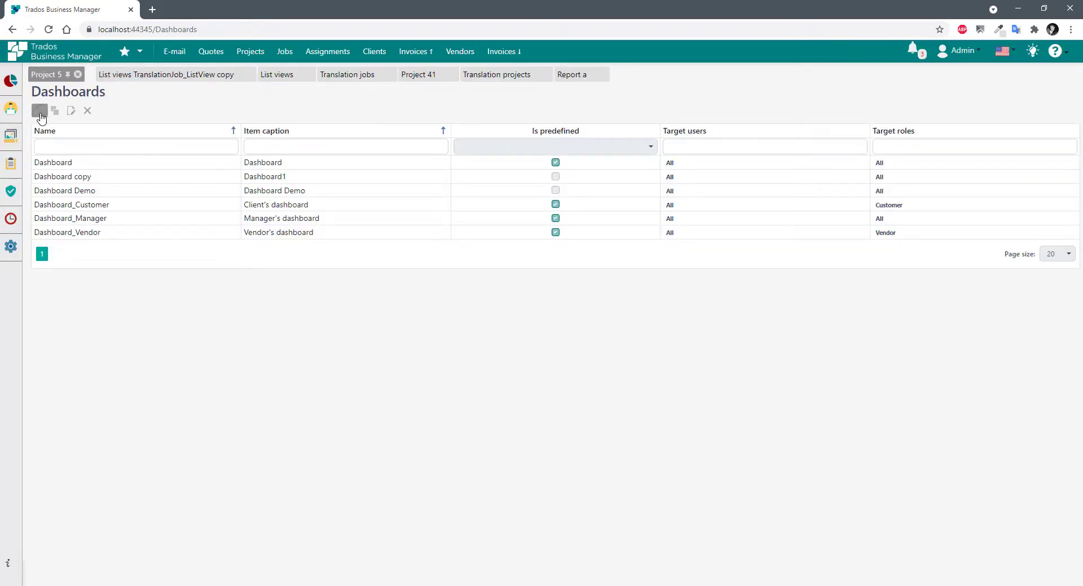
{"action": "left_click", "coordinate": [79, 164]}
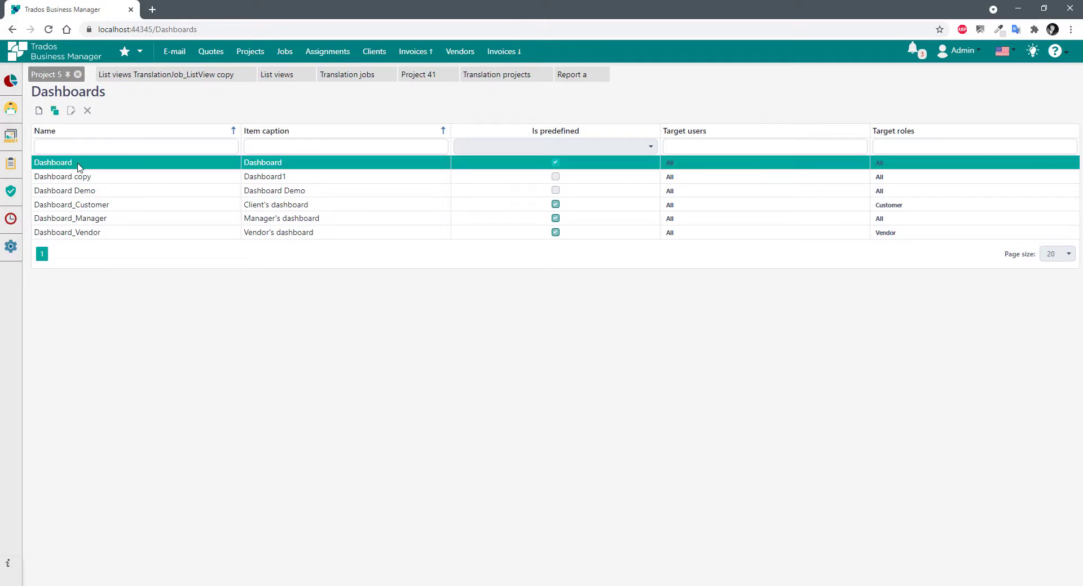
{"action": "left_click", "coordinate": [56, 111]}
Name the cloned dashboard "Dashboard My" and set its caption to "Dashboard Demo".
{"action": "double_click", "coordinate": [141, 151]}
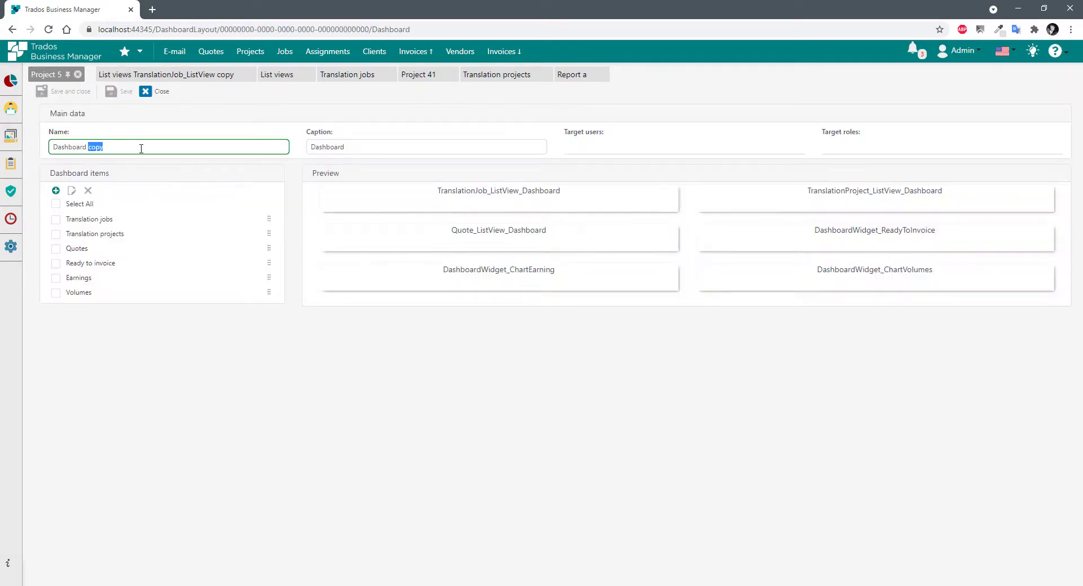
{"action": "type", "text": "M"}
{"action": "left_click", "coordinate": [383, 146]}
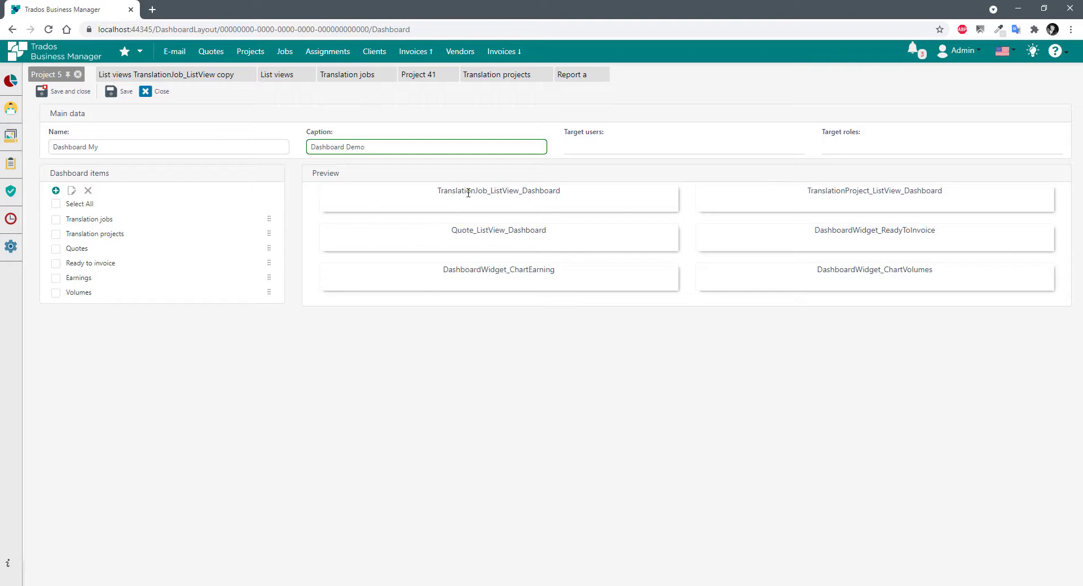
Edit the Translation jobs dashboard item to use the TranslationJob_ListView My view and a width of 4 columns.
{"action": "left_click_drag", "start_coordinate": [468, 193], "coordinate": [556, 193]}
{"action": "left_click", "coordinate": [485, 191]}
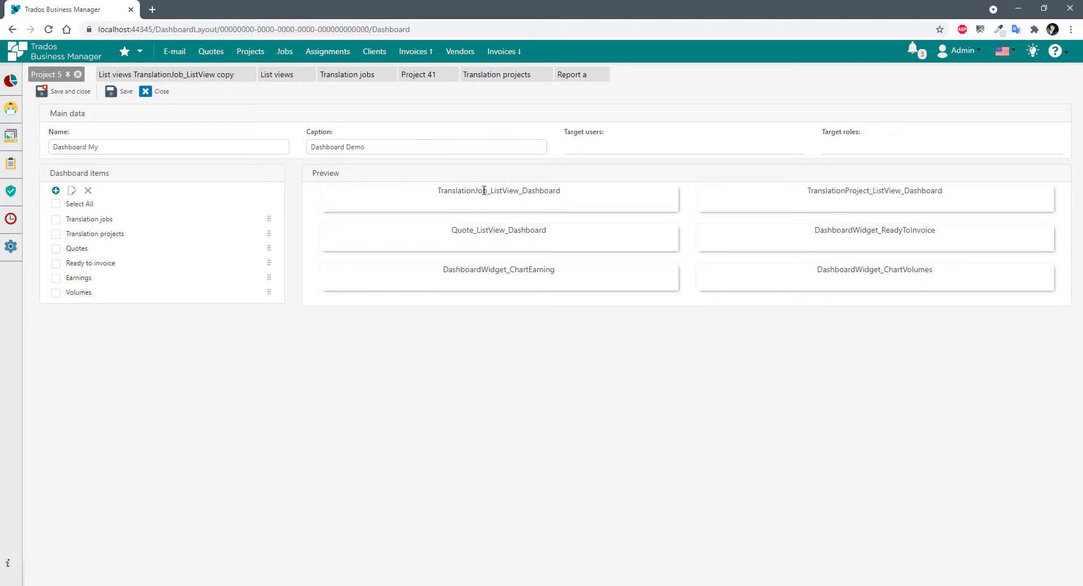
{"action": "left_click", "coordinate": [97, 221]}
{"action": "left_click", "coordinate": [72, 191]}
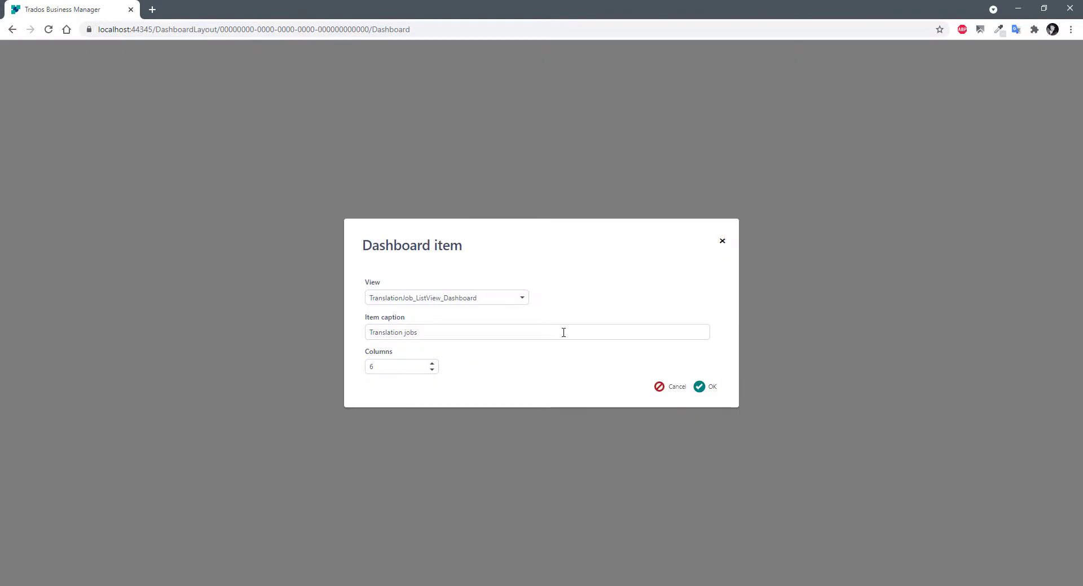
{"action": "left_click", "coordinate": [521, 300]}
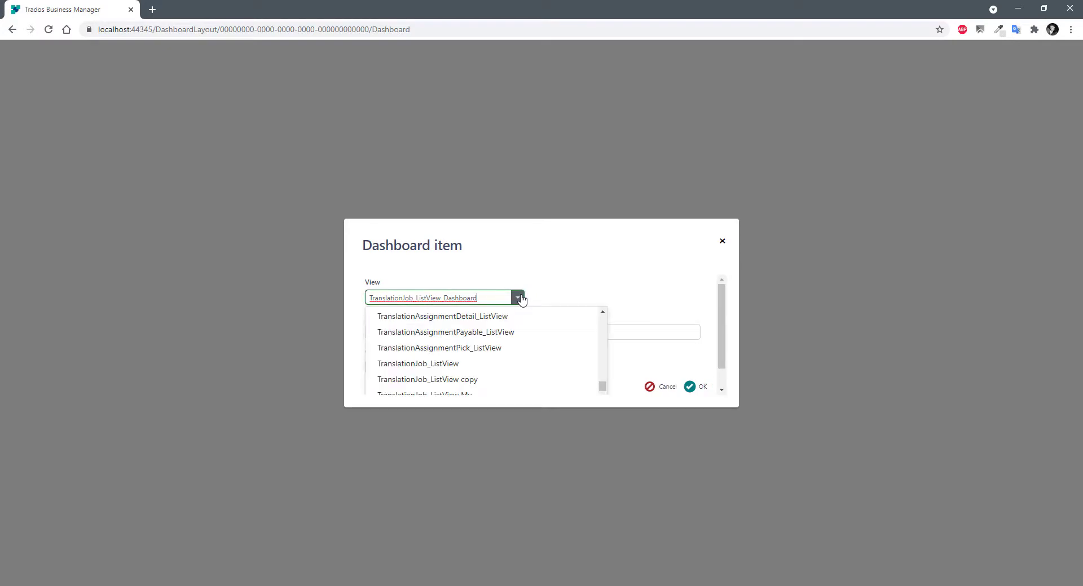
{"action": "scroll", "coordinate": [515, 339], "scroll_direction": "down", "scroll_amount": 2}
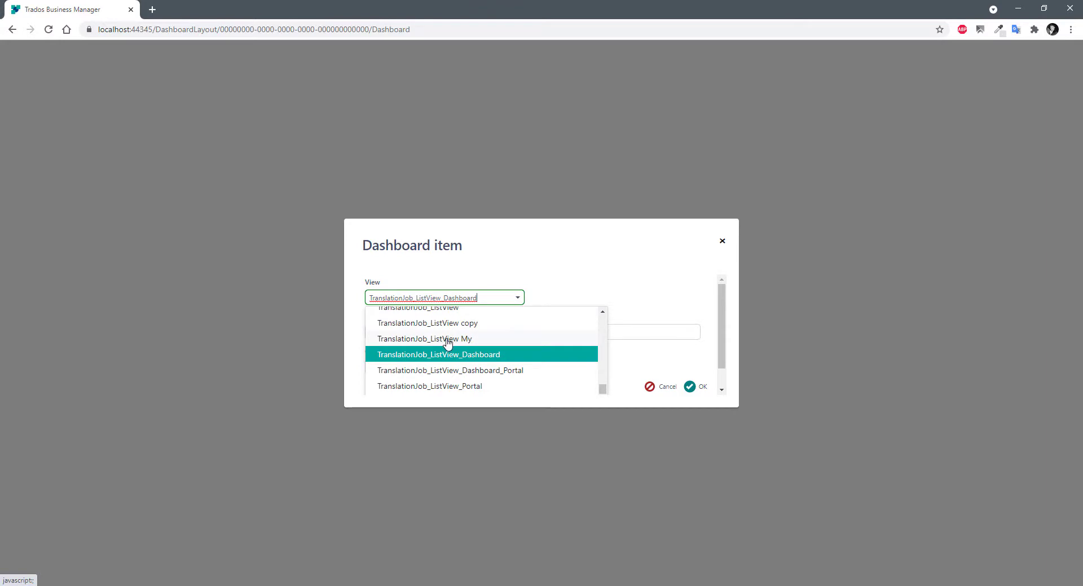
{"action": "left_click", "coordinate": [446, 340]}
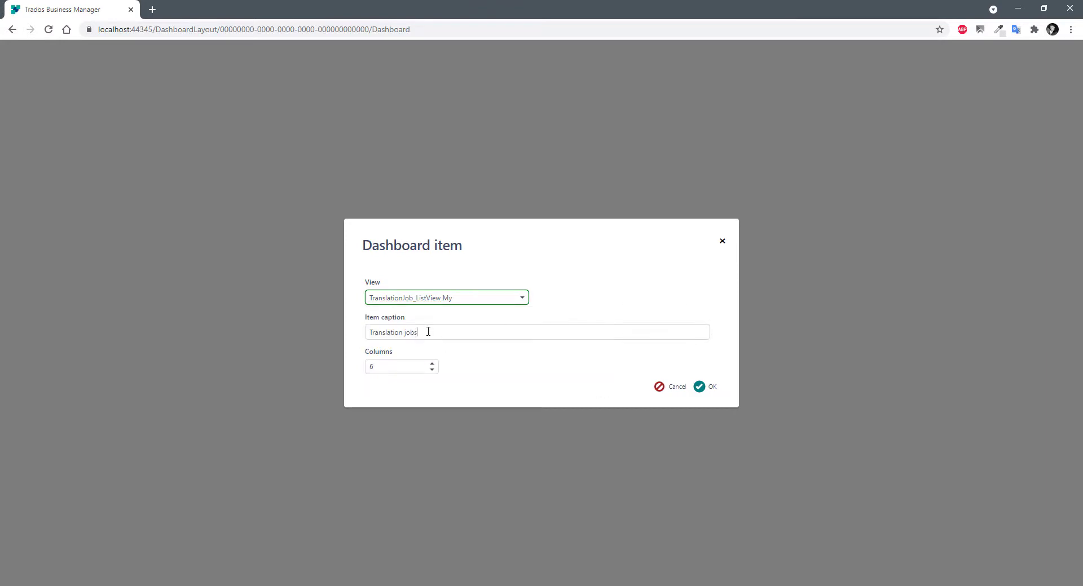
{"action": "left_click", "coordinate": [460, 333]}
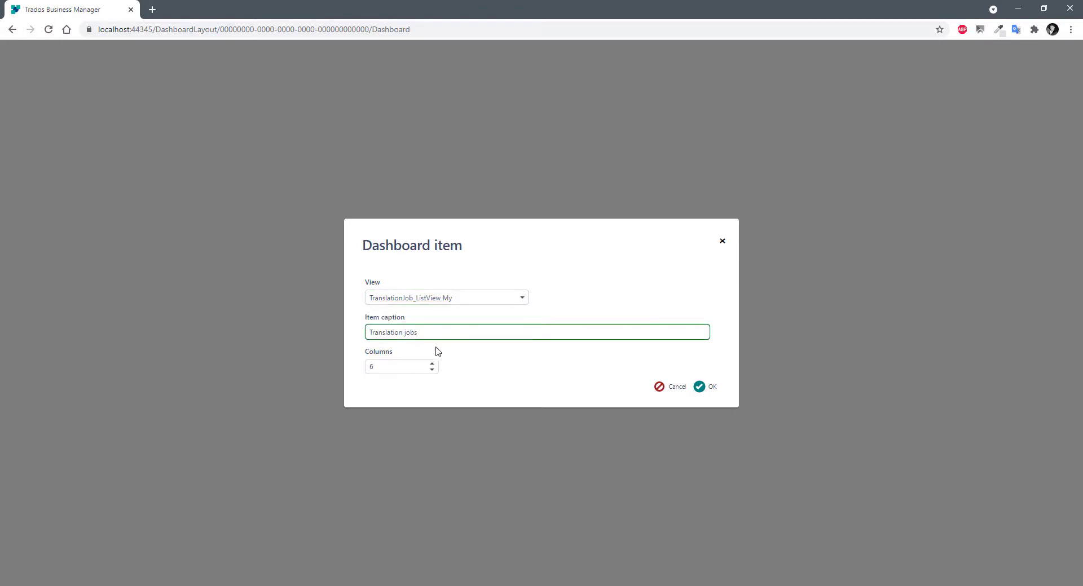
{"action": "left_click", "coordinate": [401, 370]}
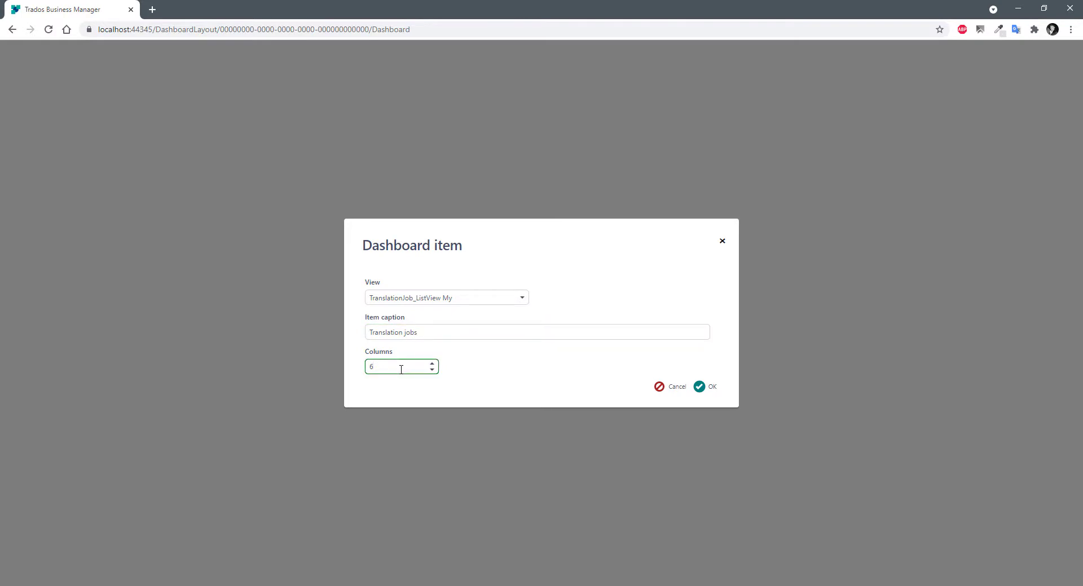
{"action": "left_click", "coordinate": [432, 371]}
{"action": "left_click", "coordinate": [433, 370]}
{"action": "left_click", "coordinate": [709, 388]}
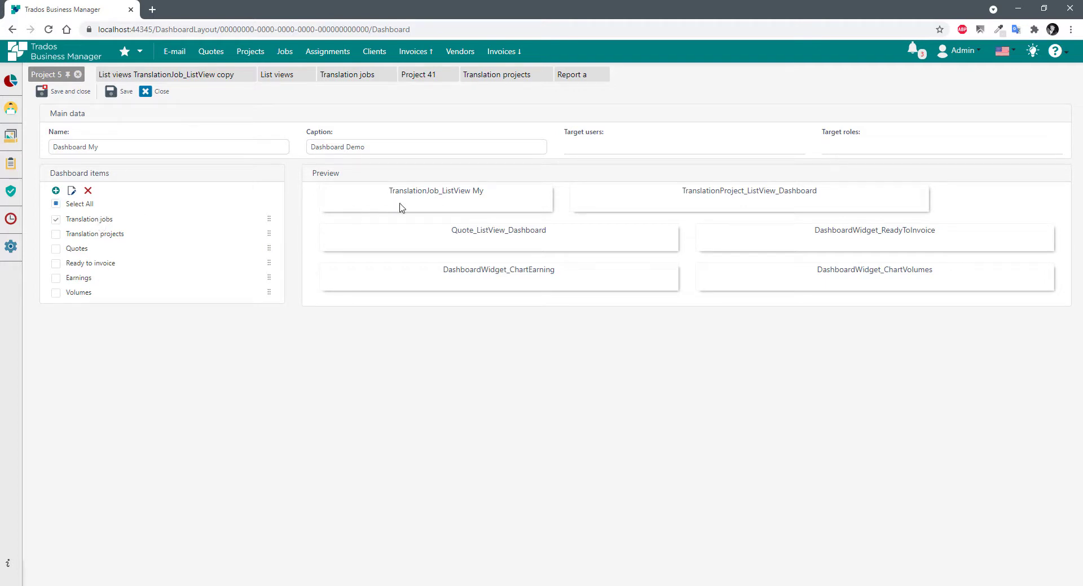
{"action": "left_click_drag", "start_coordinate": [392, 192], "coordinate": [493, 193]}
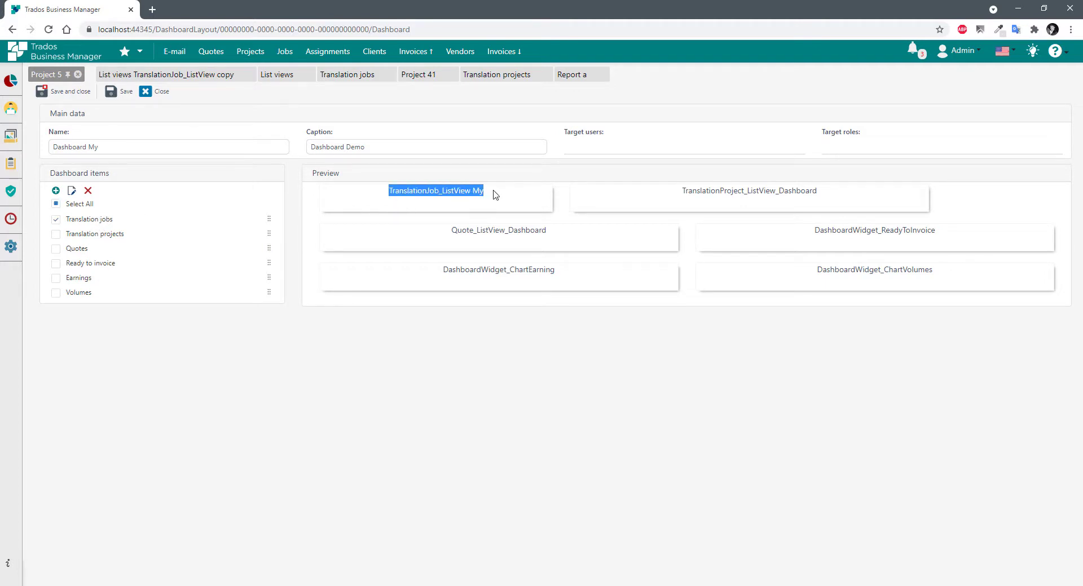
{"action": "left_click", "coordinate": [439, 192]}
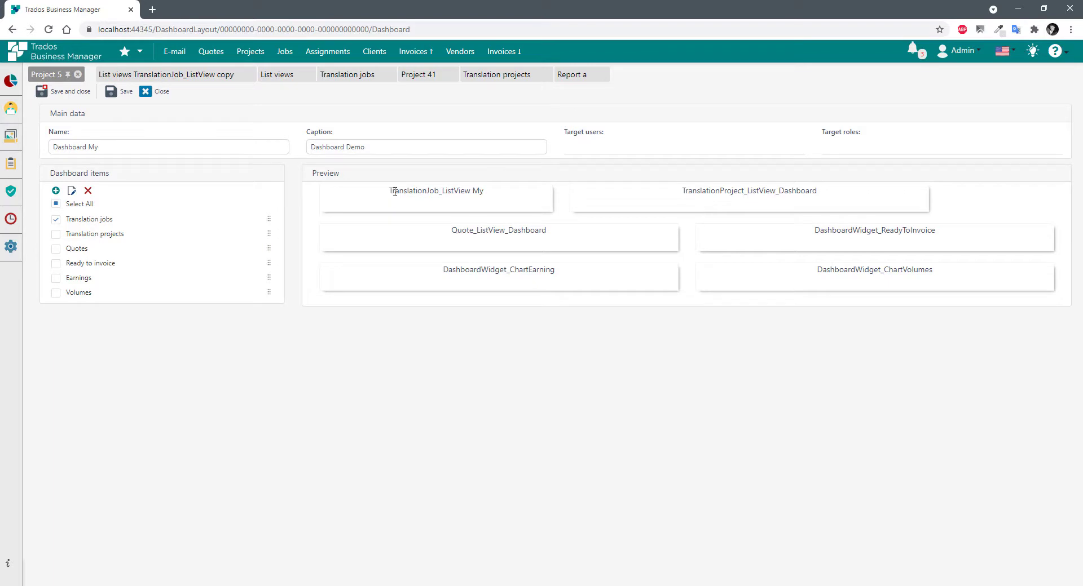
{"action": "left_click_drag", "start_coordinate": [699, 190], "coordinate": [812, 191]}
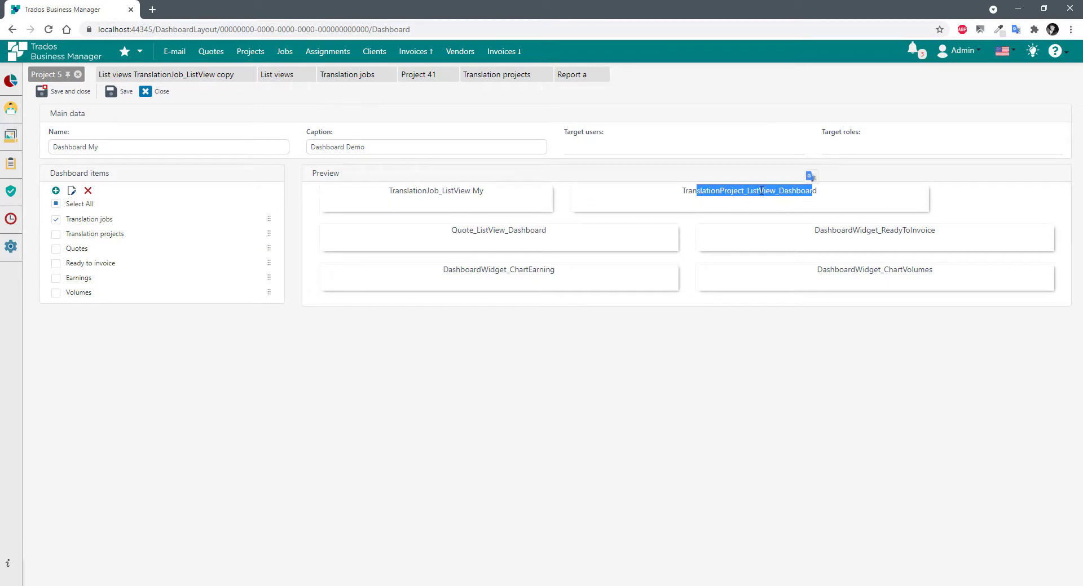
{"action": "left_click", "coordinate": [846, 190]}
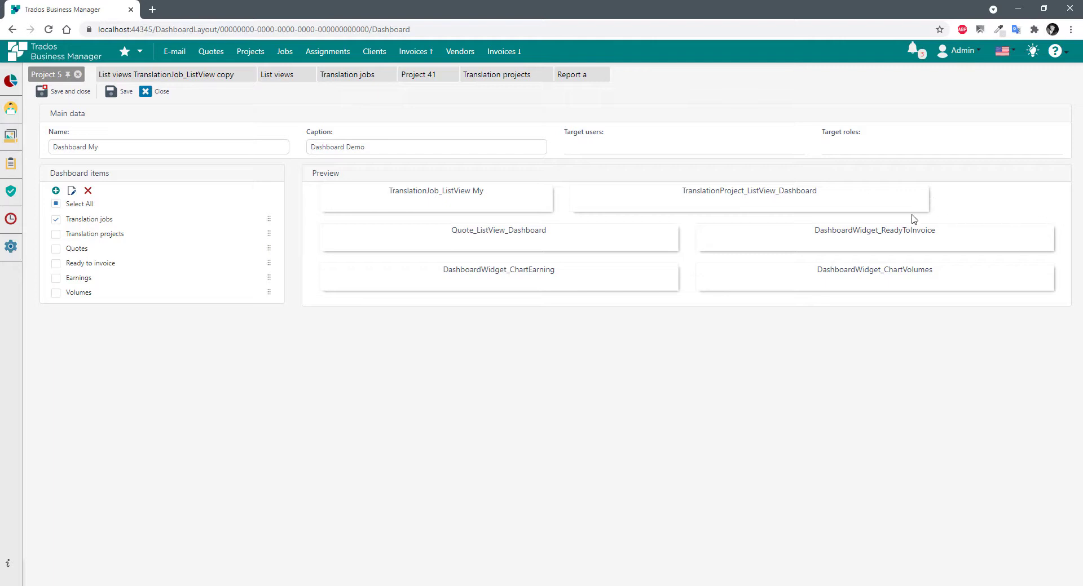
{"action": "left_click_drag", "start_coordinate": [389, 191], "coordinate": [495, 193]}
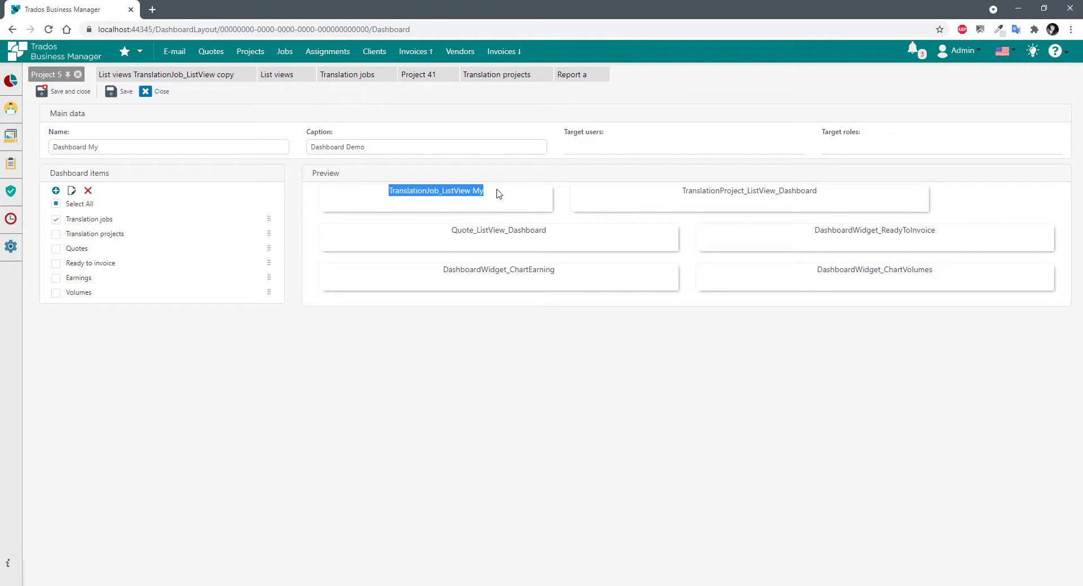
{"action": "double_click", "coordinate": [707, 192]}
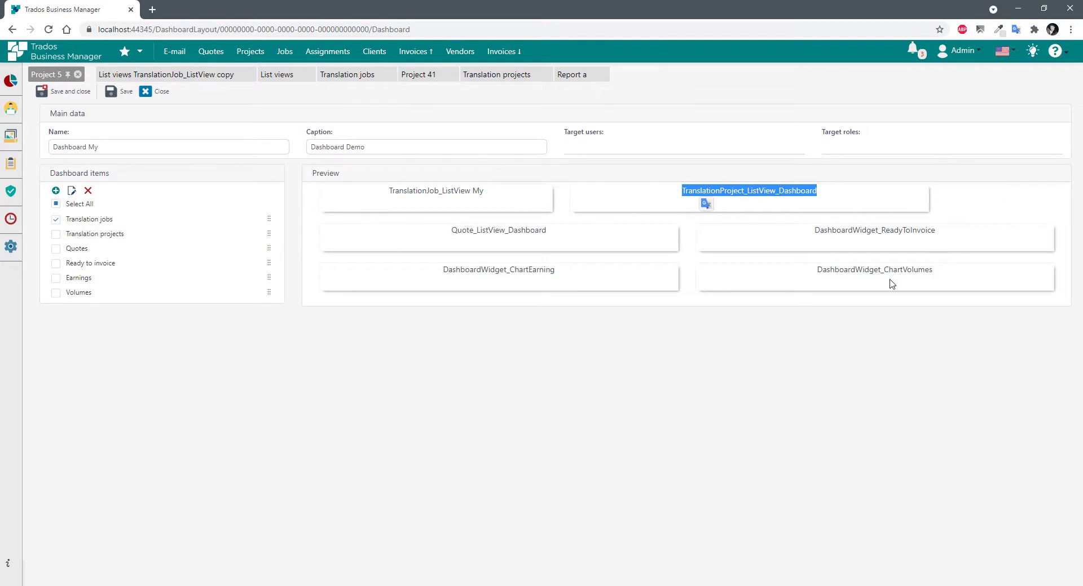
Set the Translation projects dashboard item's width to 8 columns and save the dashboard.
{"action": "left_click", "coordinate": [106, 235]}
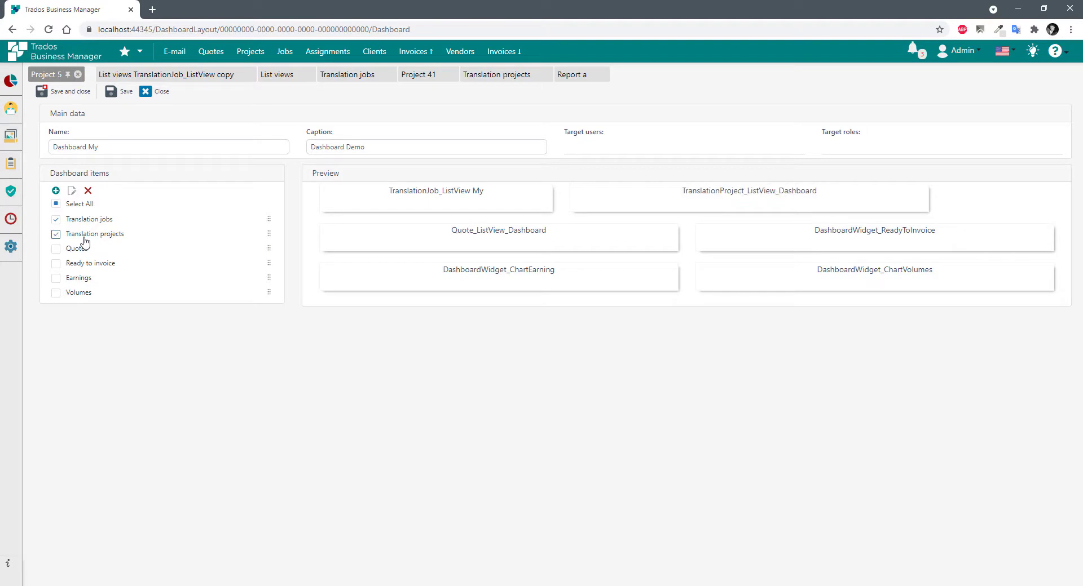
{"action": "left_click", "coordinate": [72, 191]}
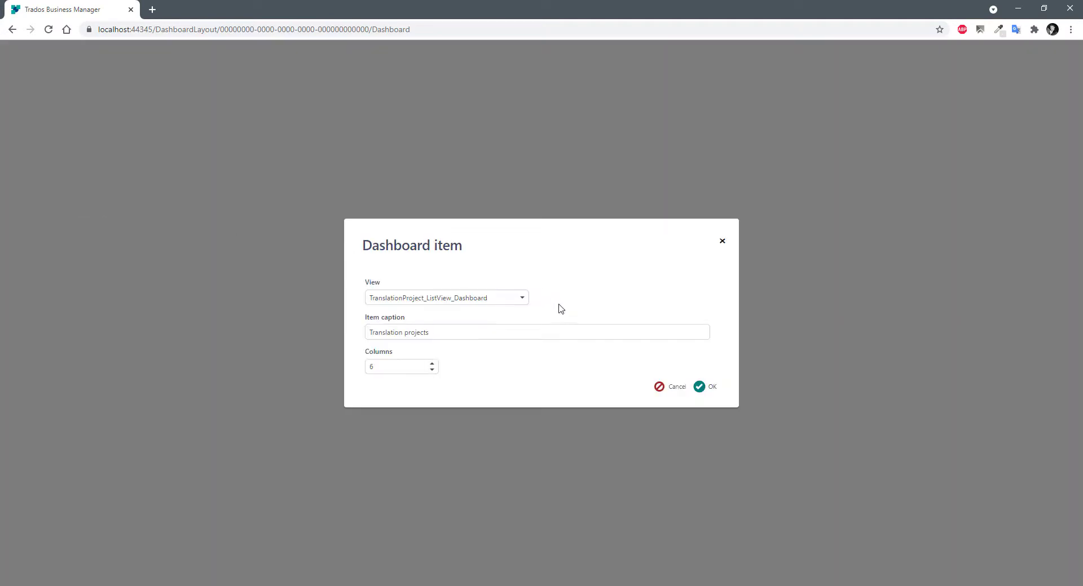
{"action": "left_click", "coordinate": [432, 363]}
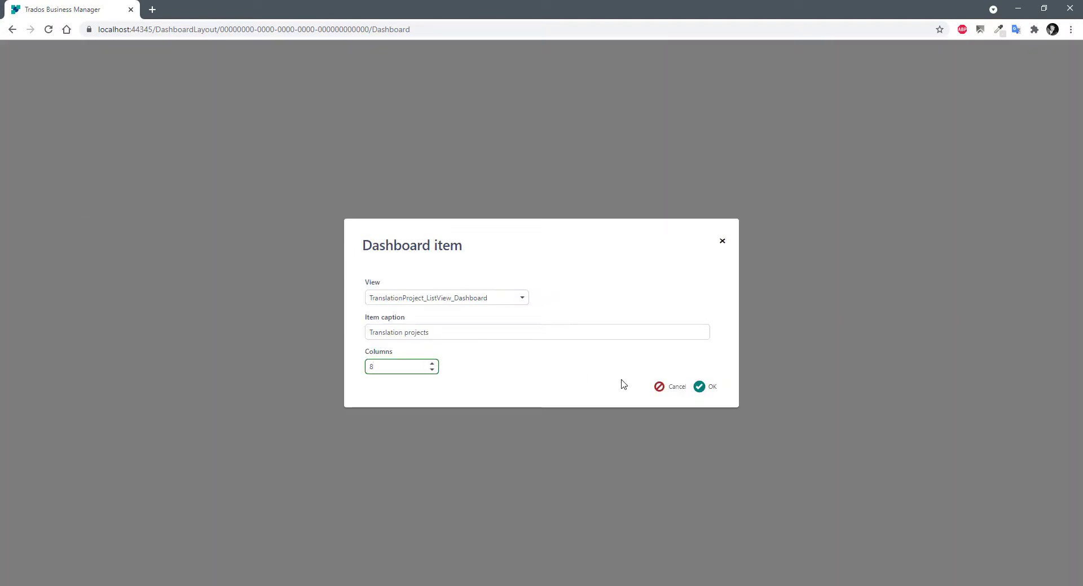
{"action": "left_click", "coordinate": [703, 386]}
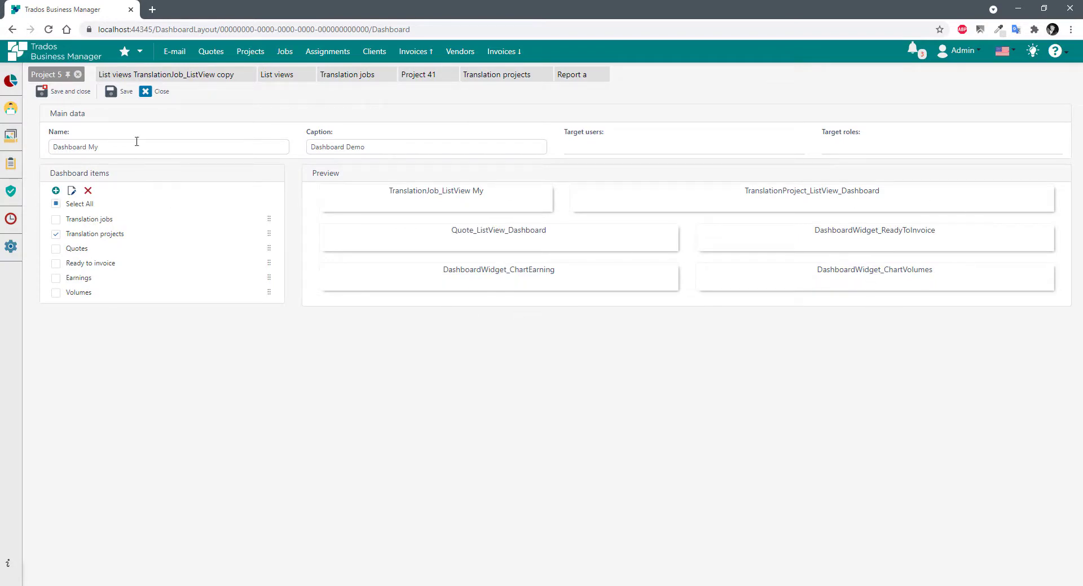
{"action": "left_click", "coordinate": [121, 97]}
Open the dashboard page in a new browser tab, switch to Dashboard My and review its layout.
{"action": "middle_click", "coordinate": [11, 81]}
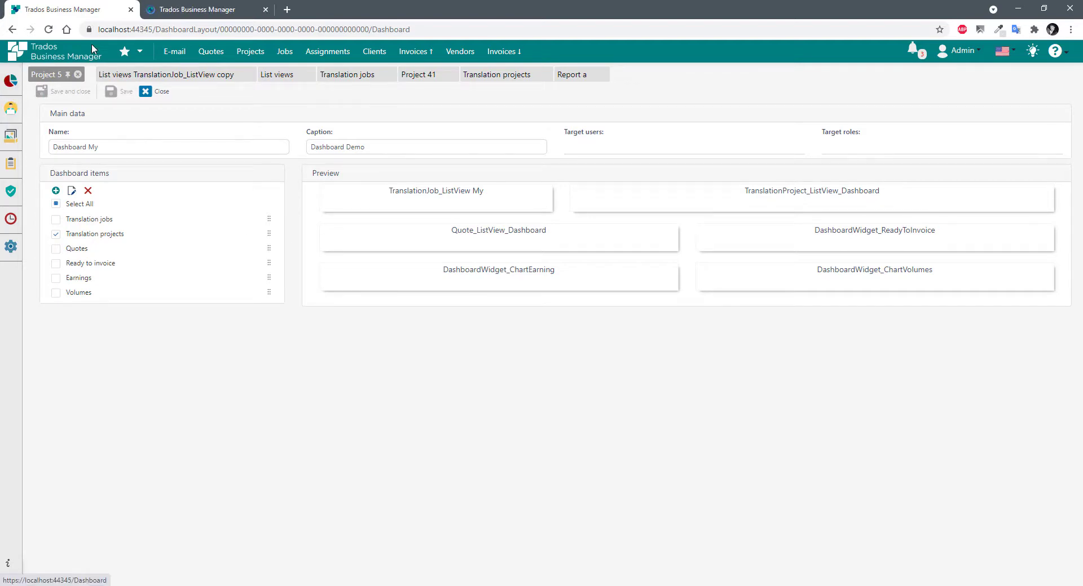
{"action": "left_click", "coordinate": [183, 12]}
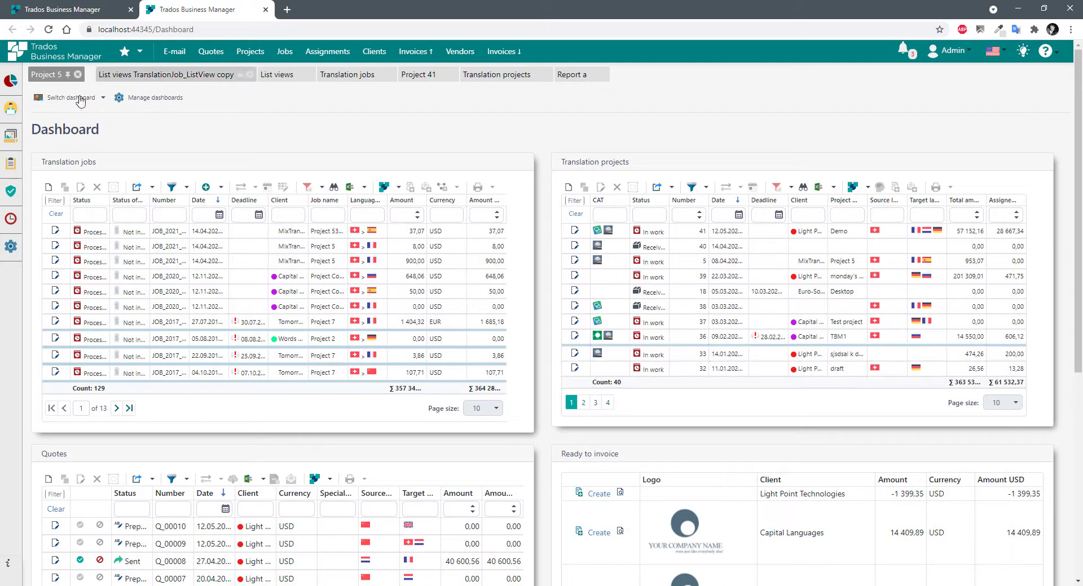
{"action": "left_click", "coordinate": [80, 99]}
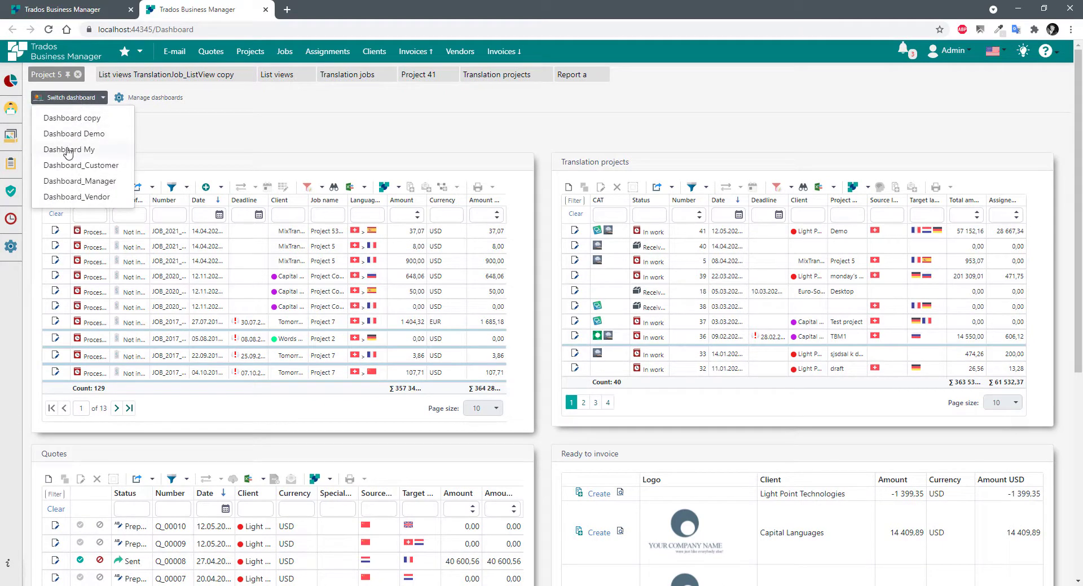
{"action": "left_click", "coordinate": [67, 150]}
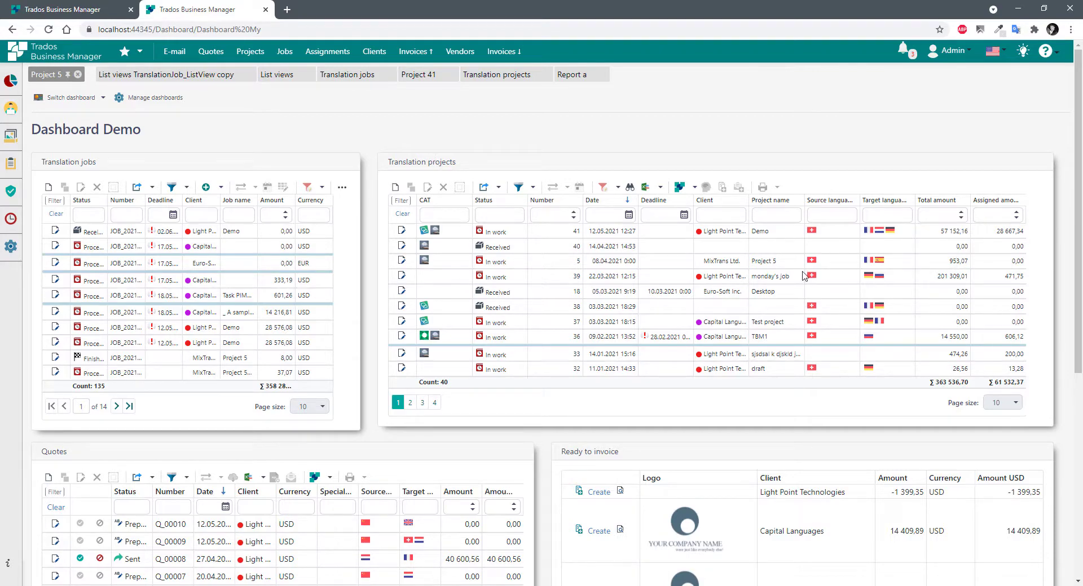
{"action": "scroll", "coordinate": [804, 276], "scroll_direction": "down", "scroll_amount": 7}
{"action": "scroll", "coordinate": [803, 260], "scroll_direction": "up", "scroll_amount": 7}
Return to the Dashboard My editor and move the Translation projects item above Translation jobs.
{"action": "left_click", "coordinate": [84, 11]}
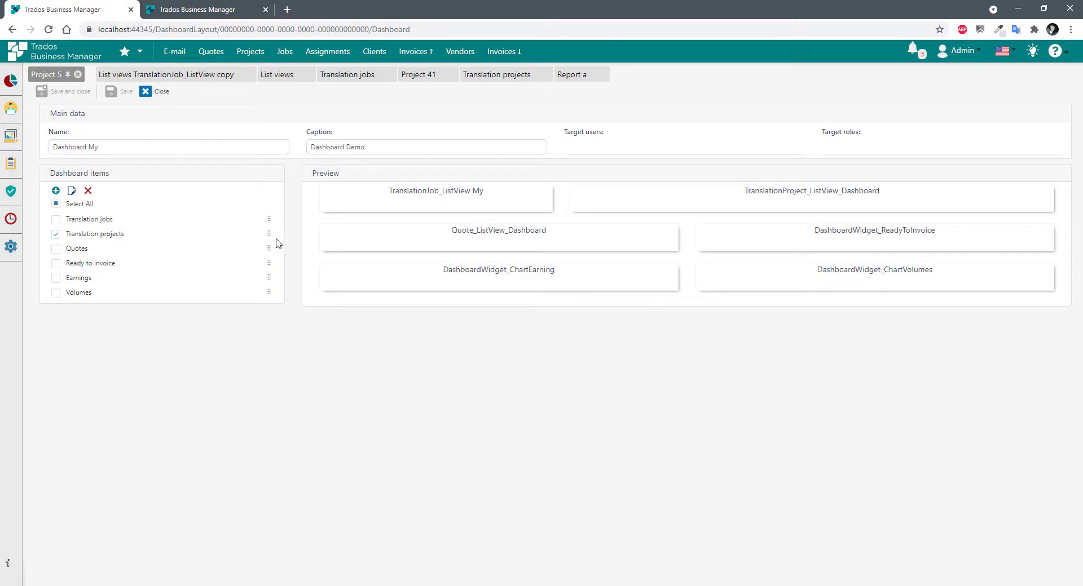
{"action": "left_click_drag", "start_coordinate": [269, 232], "coordinate": [267, 220]}
{"action": "mouse_move", "coordinate": [269, 234]}
{"action": "left_mouse_down"}
{"action": "mouse_move", "coordinate": [269, 209]}
{"action": "mouse_move", "coordinate": [269, 236]}
{"action": "left_mouse_up"}
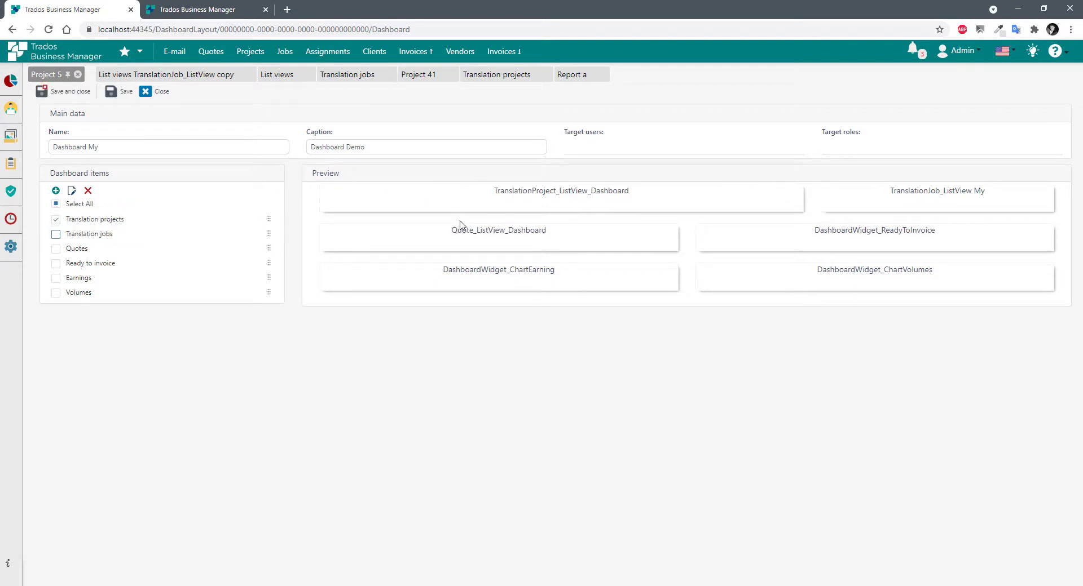
Delete the Ready to invoice, Earnings and Volumes items from Dashboard My.
{"action": "left_click", "coordinate": [55, 293]}
{"action": "left_click", "coordinate": [87, 190]}
{"action": "left_click", "coordinate": [683, 345]}
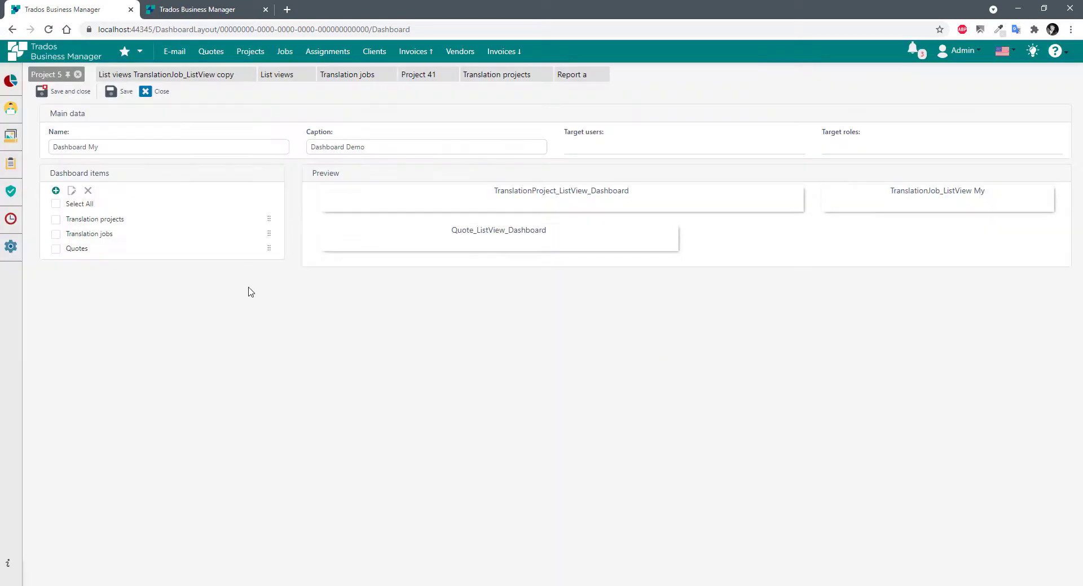
Delete the Quotes item from Dashboard My and confirm the deletion.
{"action": "left_click", "coordinate": [56, 248]}
{"action": "left_click", "coordinate": [88, 191]}
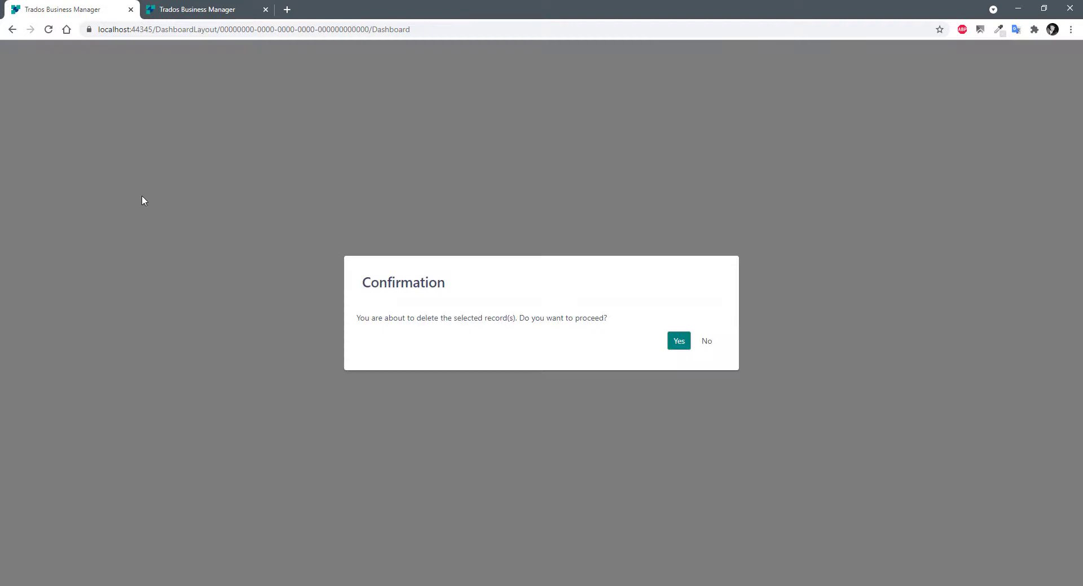
{"action": "left_click", "coordinate": [676, 342]}
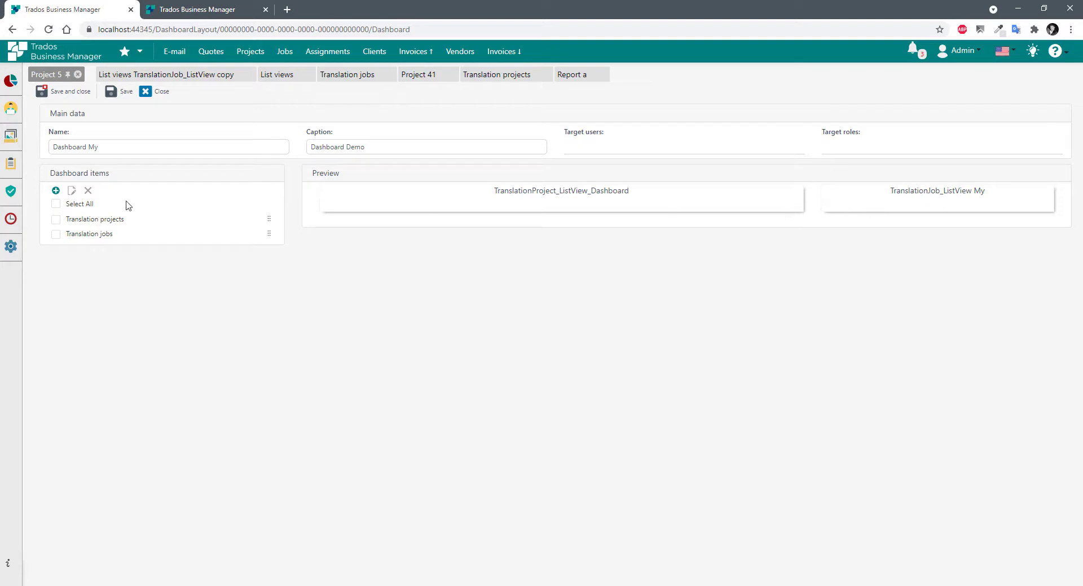
Widen the Translation projects dashboard item so that it spans the full width of the layout.
{"action": "left_click", "coordinate": [72, 191]}
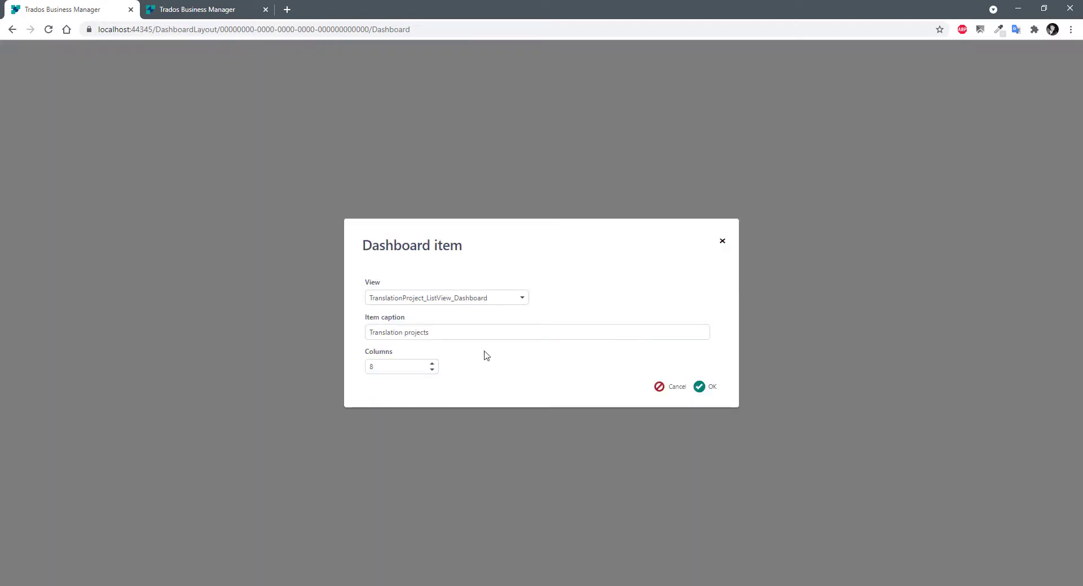
{"action": "left_click", "coordinate": [403, 370]}
{"action": "left_click", "coordinate": [704, 387]}
Set the Translation jobs item's width to 12 columns and save the dashboard as Dashboard My1.
{"action": "left_click", "coordinate": [97, 234]}
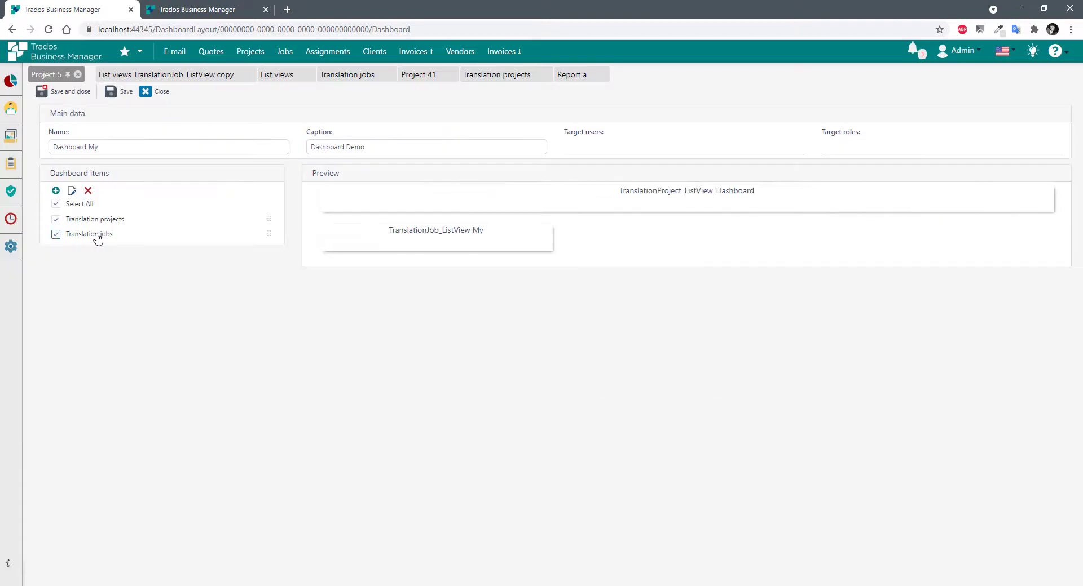
{"action": "left_click", "coordinate": [55, 219]}
{"action": "left_click", "coordinate": [72, 191]}
{"action": "left_click", "coordinate": [395, 367]}
{"action": "type", "text": "12"}
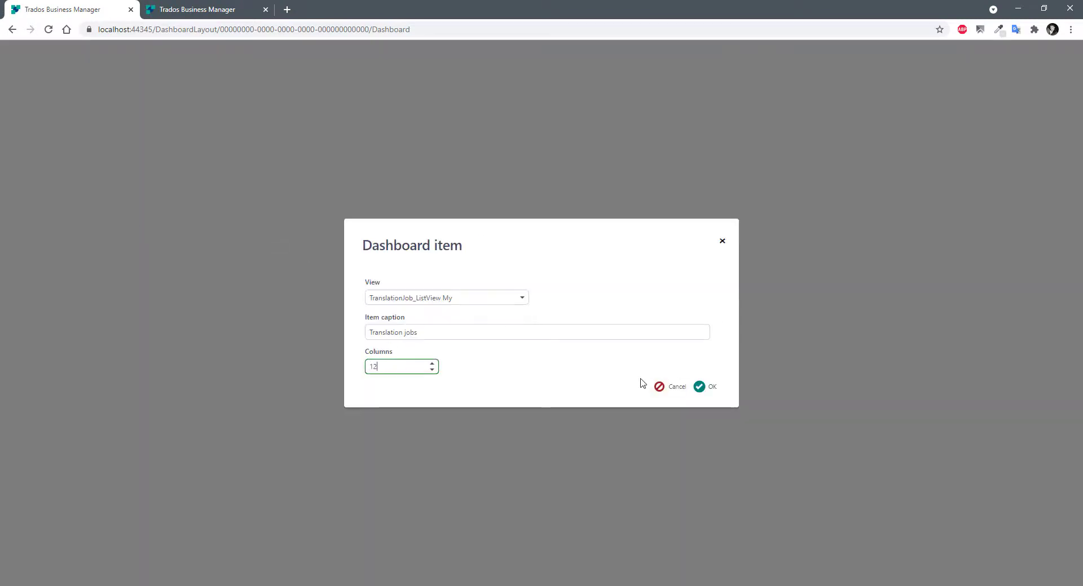
{"action": "left_click", "coordinate": [704, 386]}
{"action": "left_click", "coordinate": [85, 94]}
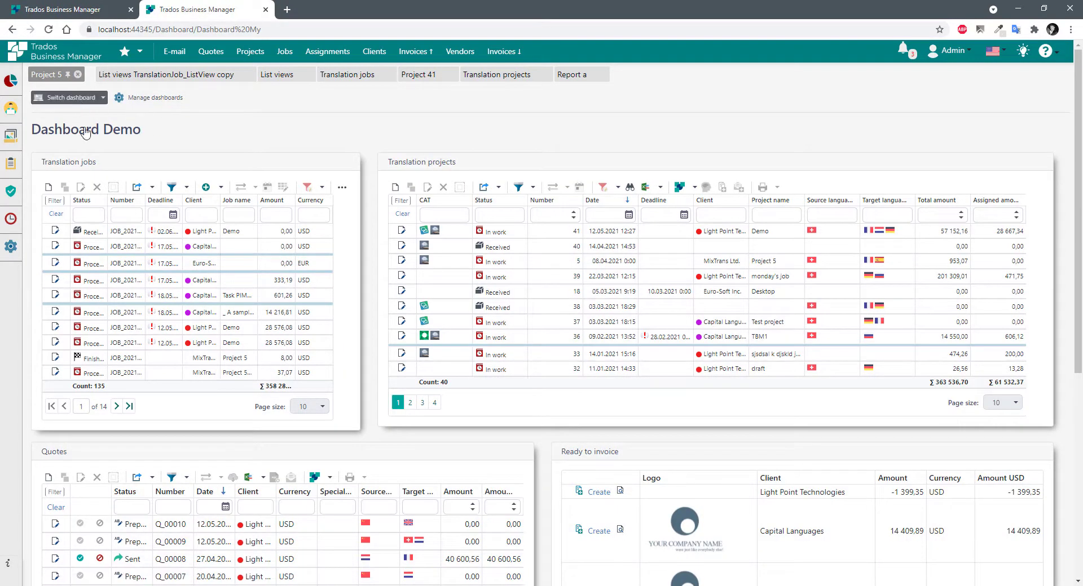
Go to the dashboard page in the other browser tab, switch to Dashboard My1 and review its layout.
{"action": "left_click", "coordinate": [79, 98]}
{"action": "left_click", "coordinate": [84, 166]}
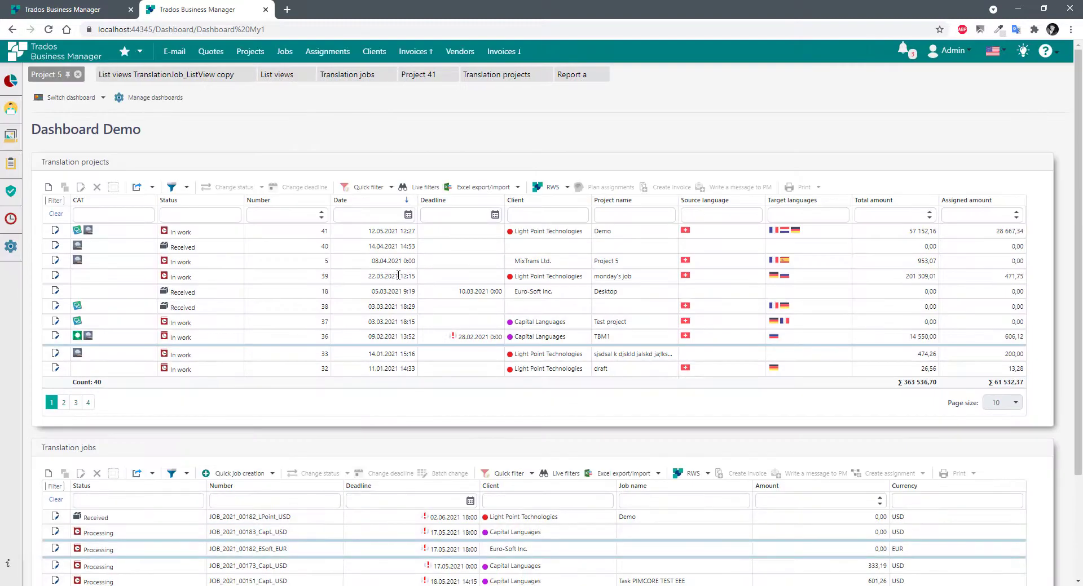
{"action": "scroll", "coordinate": [409, 271], "scroll_direction": "down", "scroll_amount": 3}
{"action": "scroll", "coordinate": [442, 359], "scroll_direction": "up", "scroll_amount": 3}
{"action": "scroll", "coordinate": [235, 295], "scroll_direction": "down", "scroll_amount": 3}
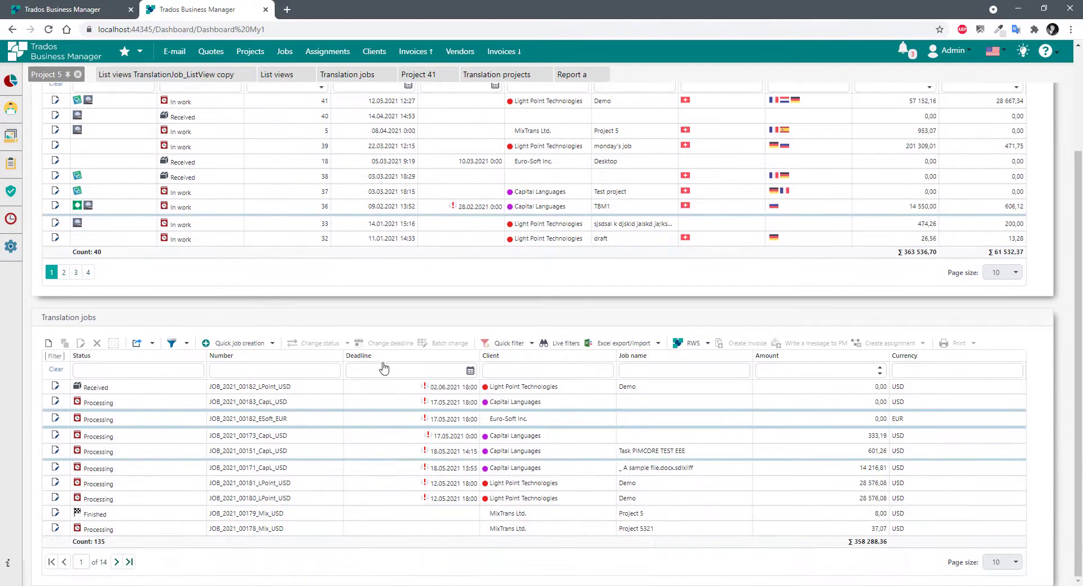
{"action": "scroll", "coordinate": [389, 368], "scroll_direction": "up", "scroll_amount": 3}
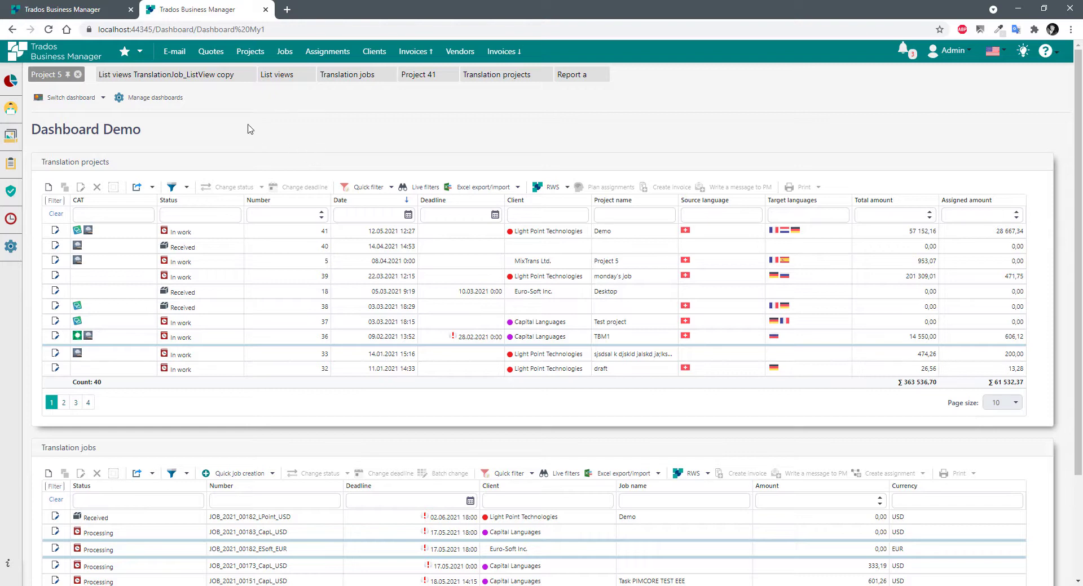
Close the dashboard editor, reopen Dashboard My1 from the dashboards list, add Manager as target user and save.
{"action": "left_click", "coordinate": [66, 11]}
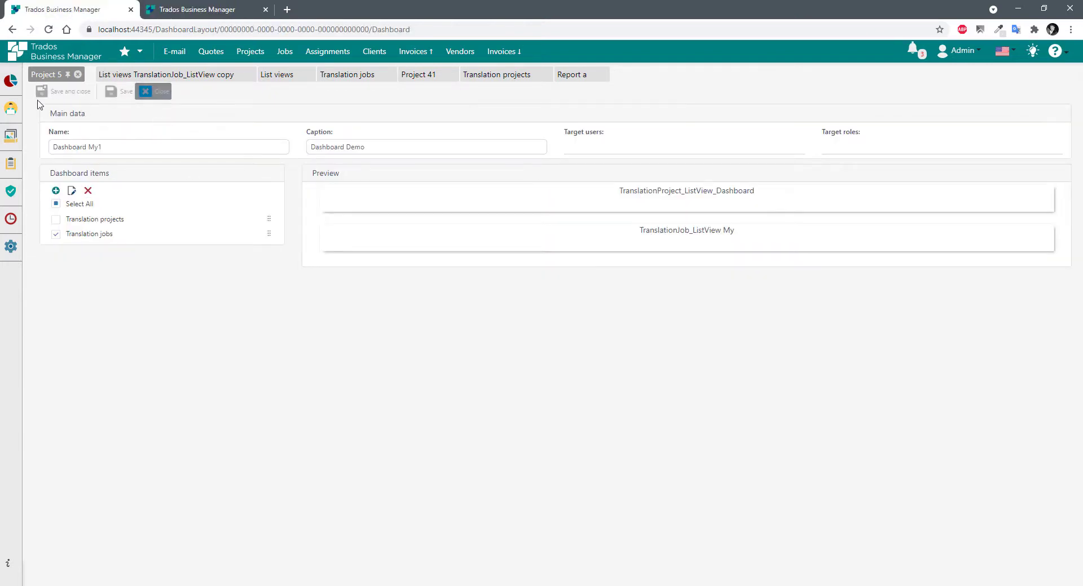
{"action": "left_click", "coordinate": [158, 91]}
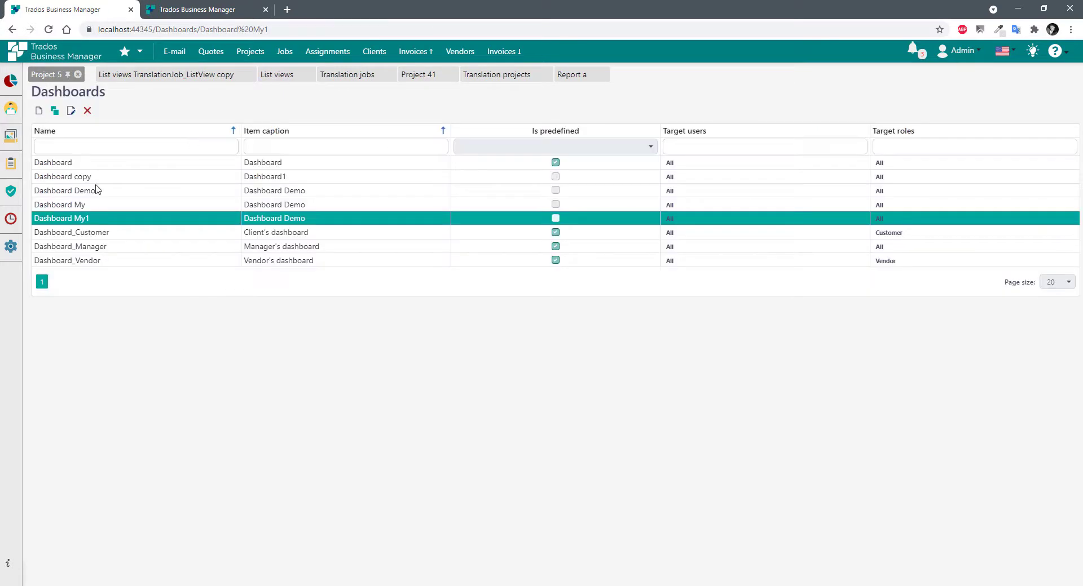
{"action": "left_click", "coordinate": [77, 205]}
{"action": "left_click", "coordinate": [78, 218]}
{"action": "left_click", "coordinate": [70, 110]}
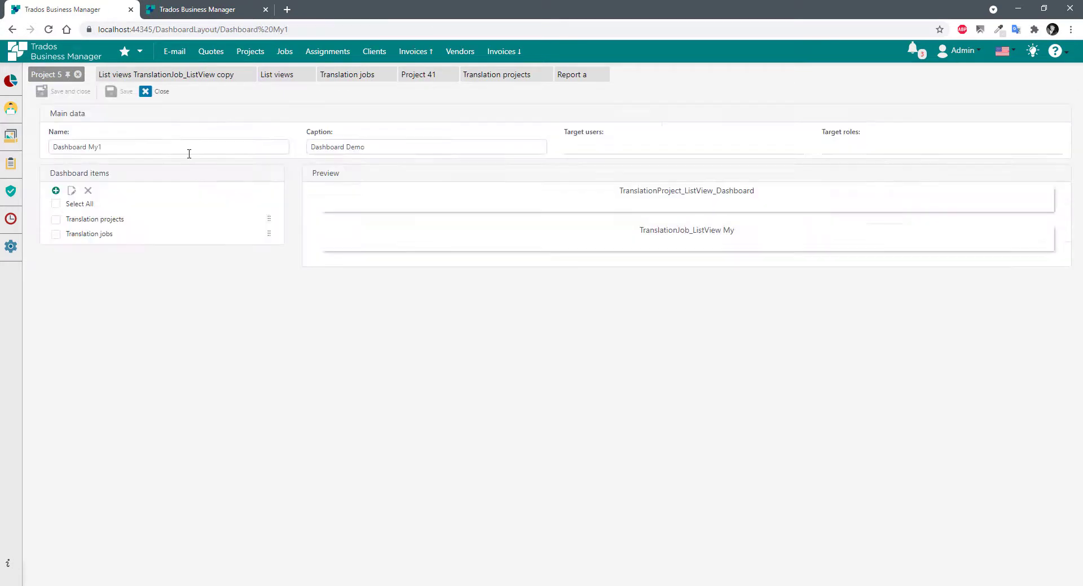
{"action": "left_click", "coordinate": [595, 148]}
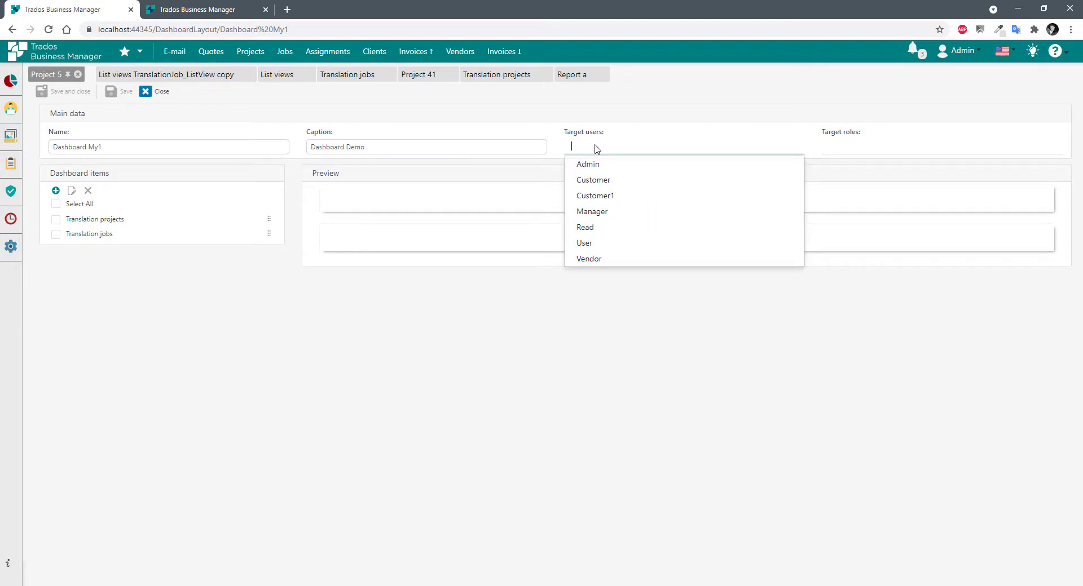
{"action": "left_click", "coordinate": [589, 213]}
{"action": "left_click", "coordinate": [120, 92]}
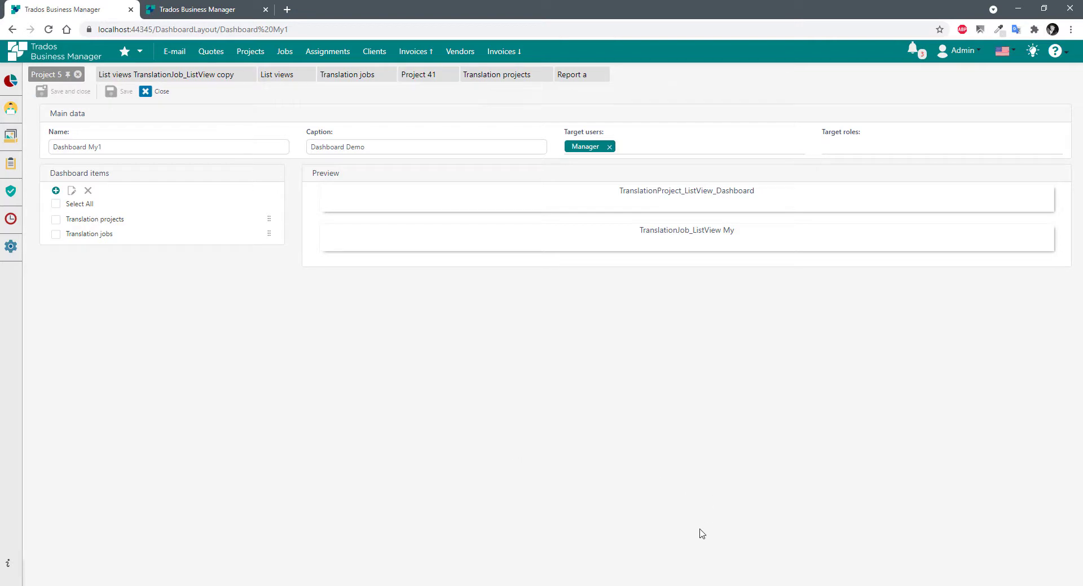
Switch to the other browser, sign in with the user name Manager and review the dashboard that opens.
{"action": "mouse_move", "coordinate": [674, 585]}
{"action": "left_click", "coordinate": [674, 564]}
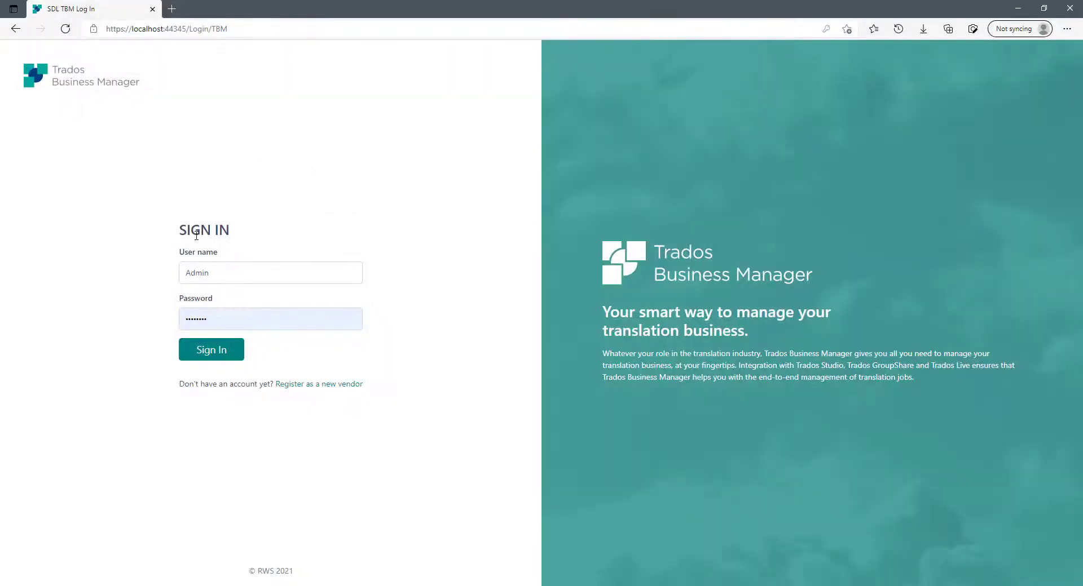
{"action": "double_click", "coordinate": [220, 277]}
{"action": "type", "text": "Manager"}
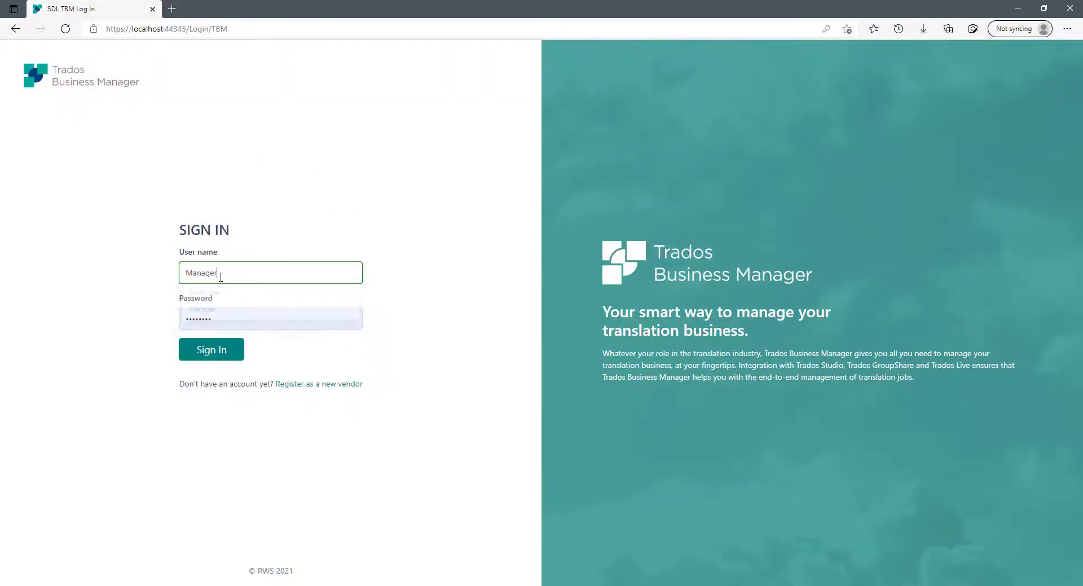
{"action": "key", "text": "Tab"}
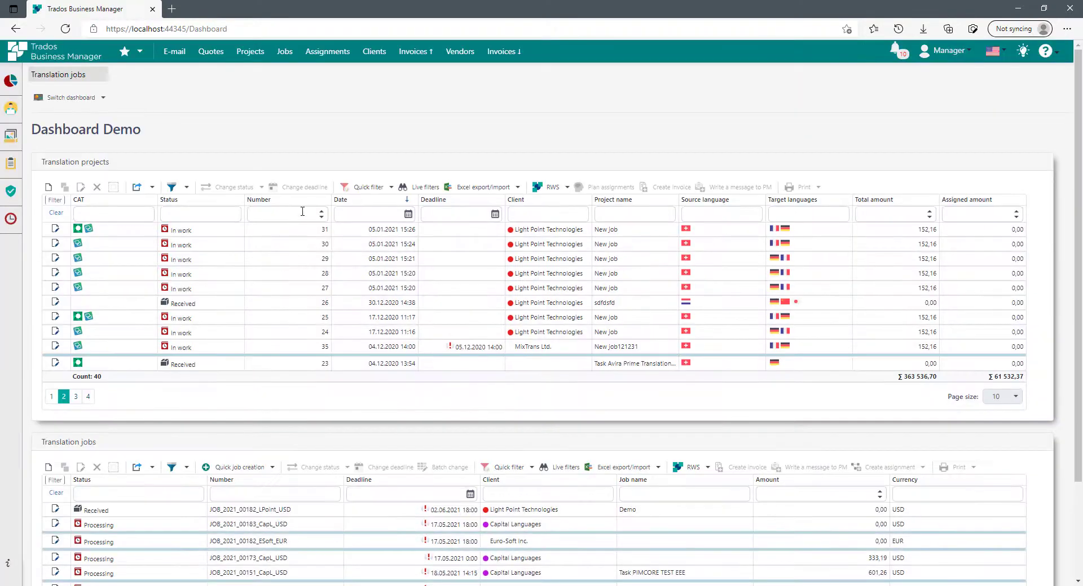
{"action": "scroll", "coordinate": [499, 298], "scroll_direction": "down", "scroll_amount": 2}
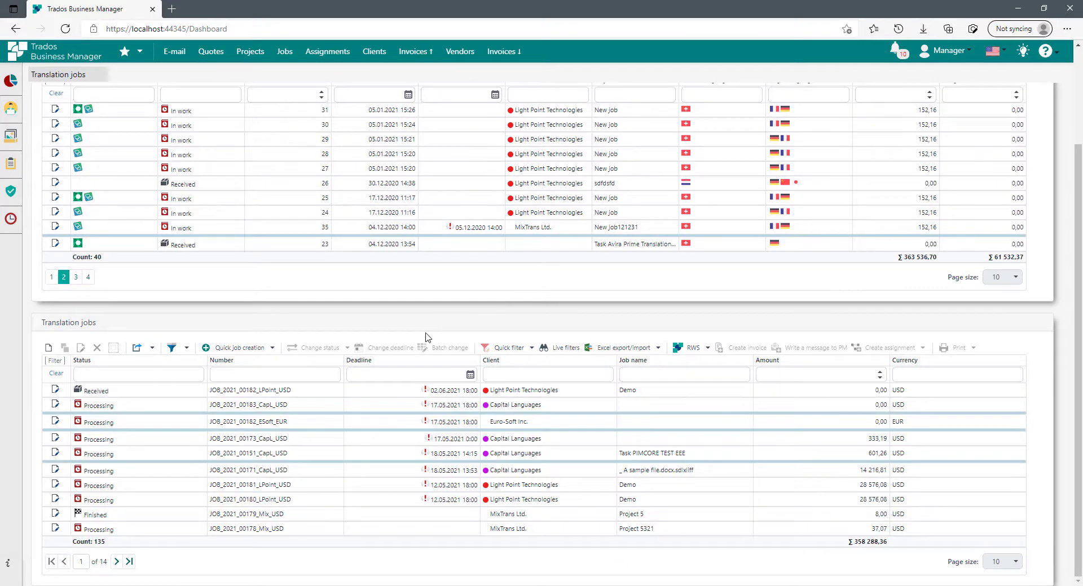
{"action": "scroll", "coordinate": [341, 278], "scroll_direction": "up", "scroll_amount": 2}
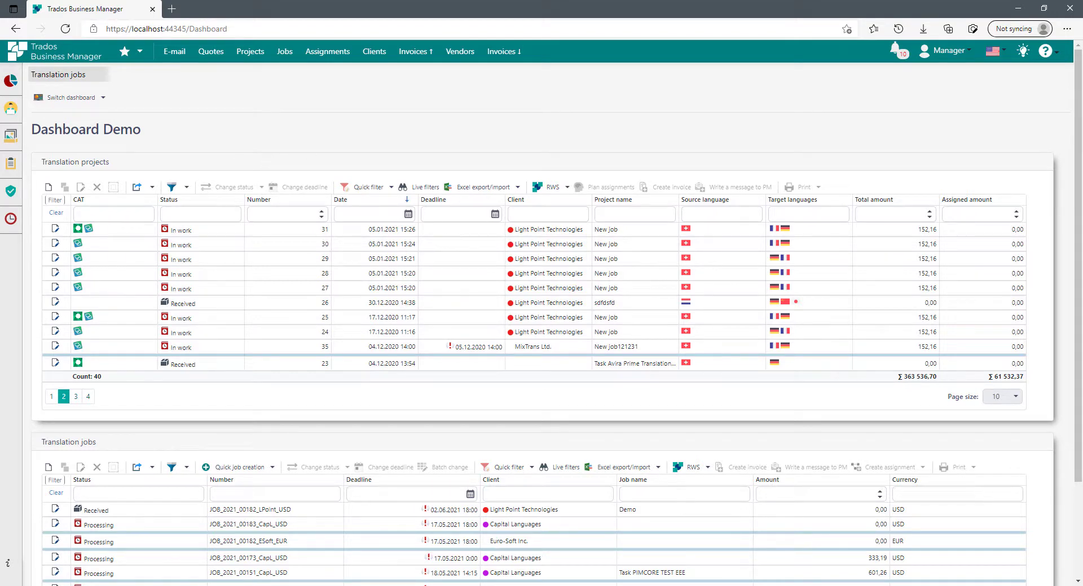
Return to the Admin session and examine the Managers role's assigned users and permission policy.
{"action": "mouse_move", "coordinate": [468, 585]}
{"action": "left_click", "coordinate": [589, 552]}
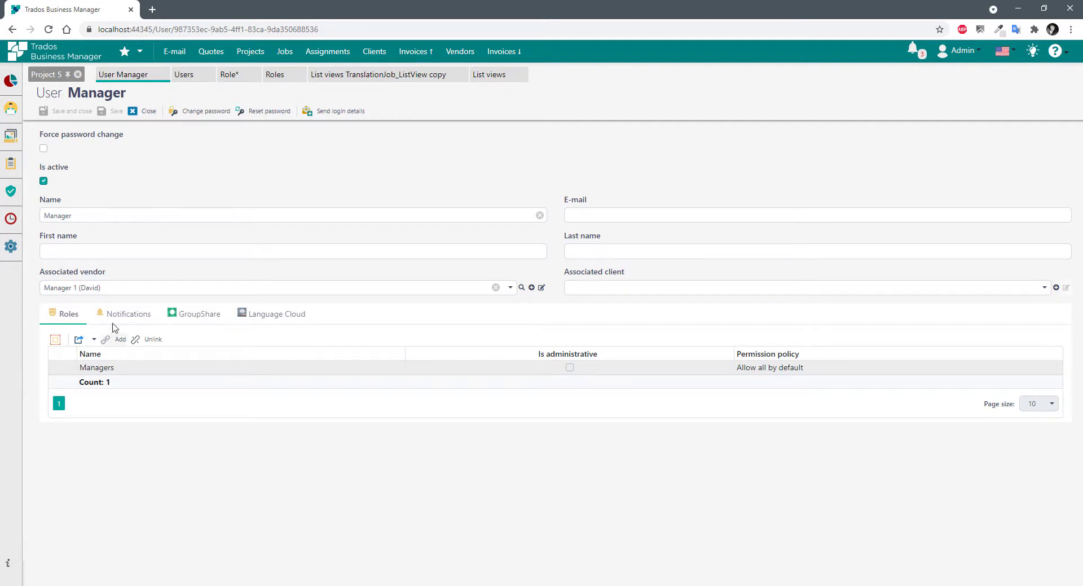
{"action": "mouse_move", "coordinate": [11, 190]}
{"action": "left_click", "coordinate": [43, 218]}
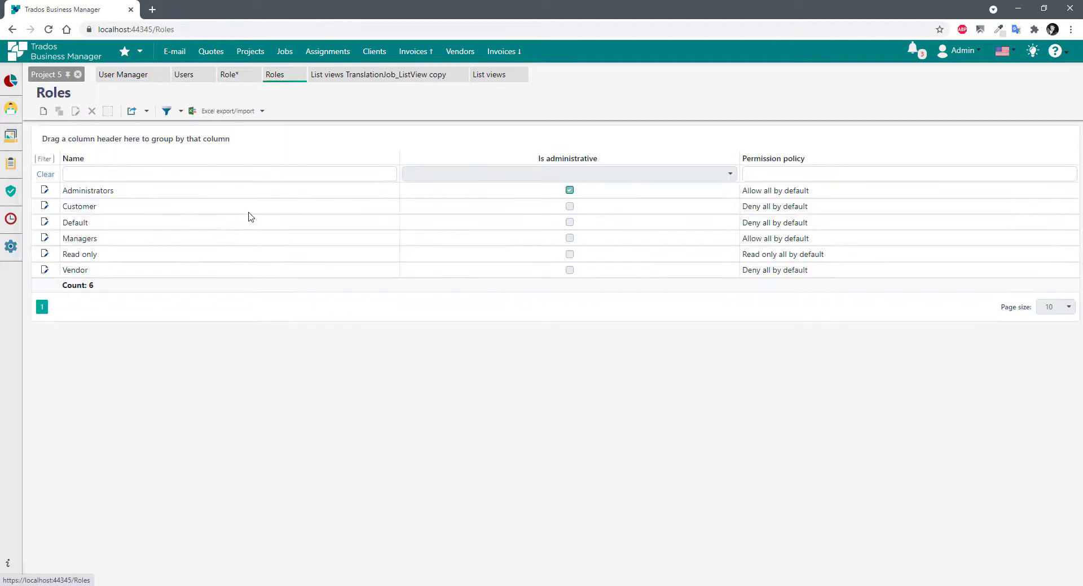
{"action": "left_click", "coordinate": [85, 238]}
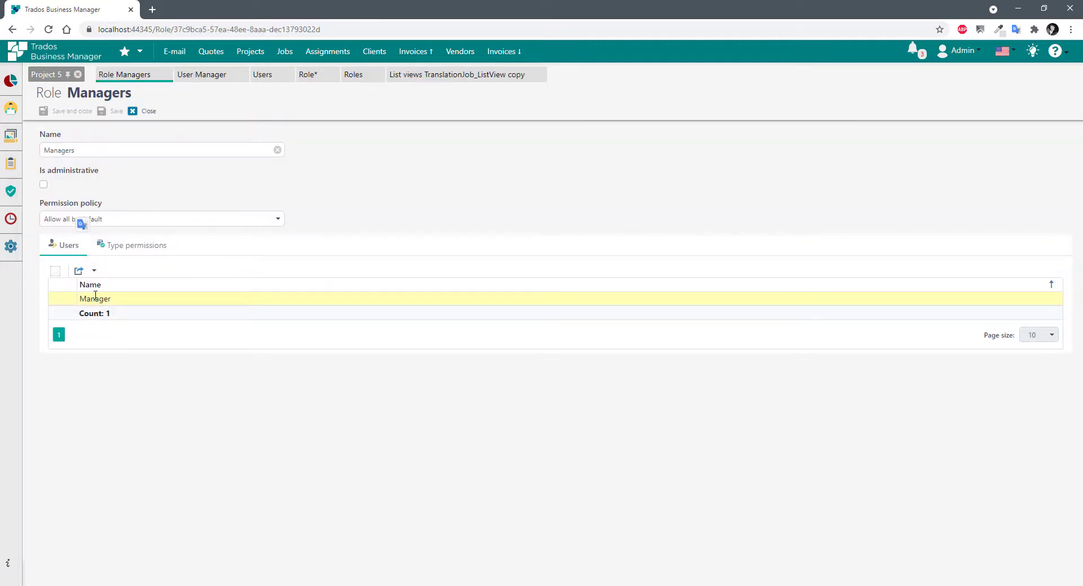
{"action": "left_click", "coordinate": [139, 218]}
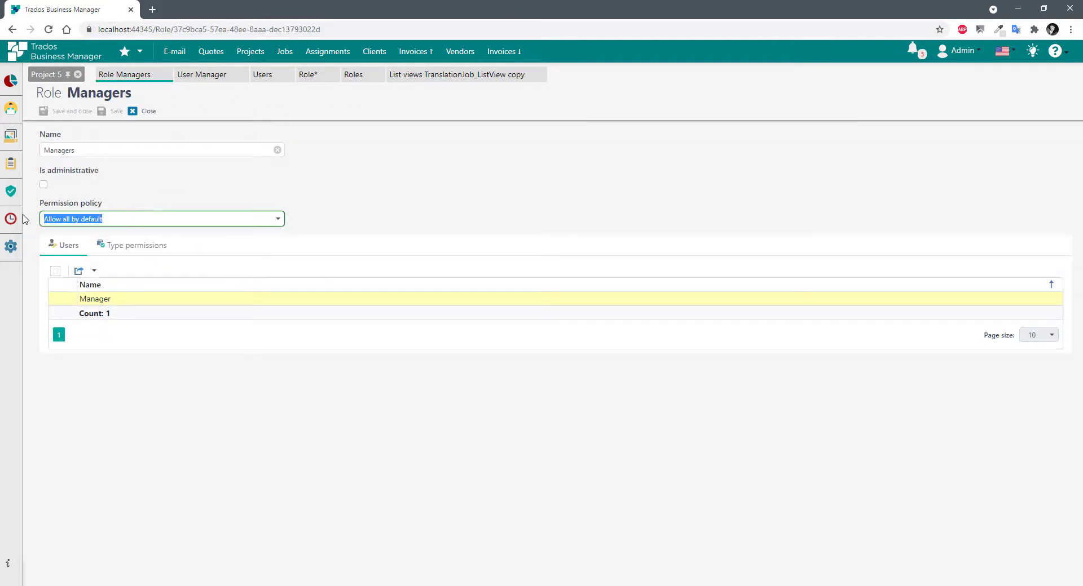
{"action": "left_click", "coordinate": [373, 199]}
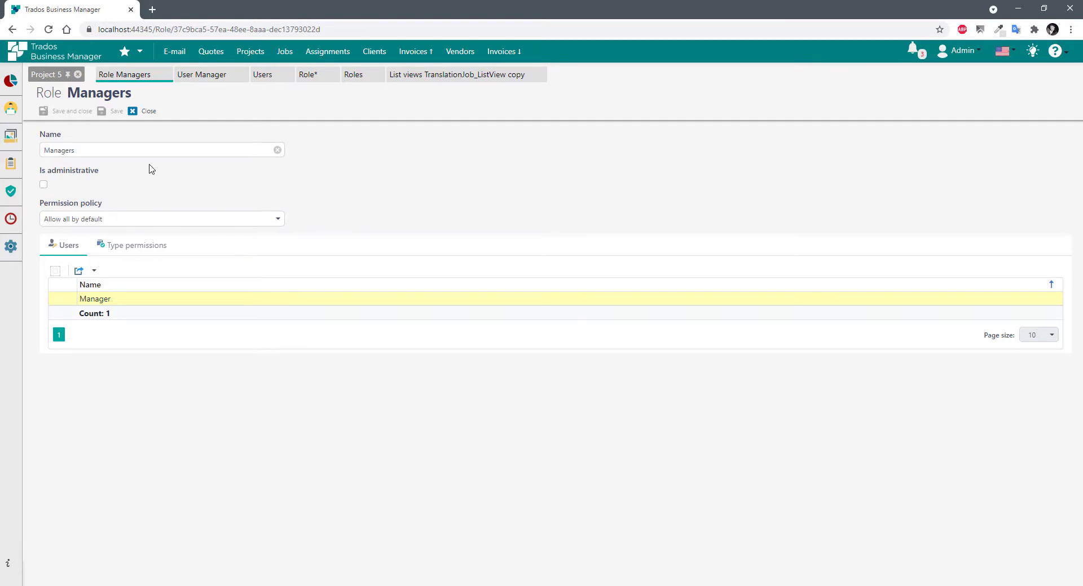
Switch the Admin dashboard page to Dashboard copy, open Projects and return to check which dashboard loads.
{"action": "left_click", "coordinate": [11, 83]}
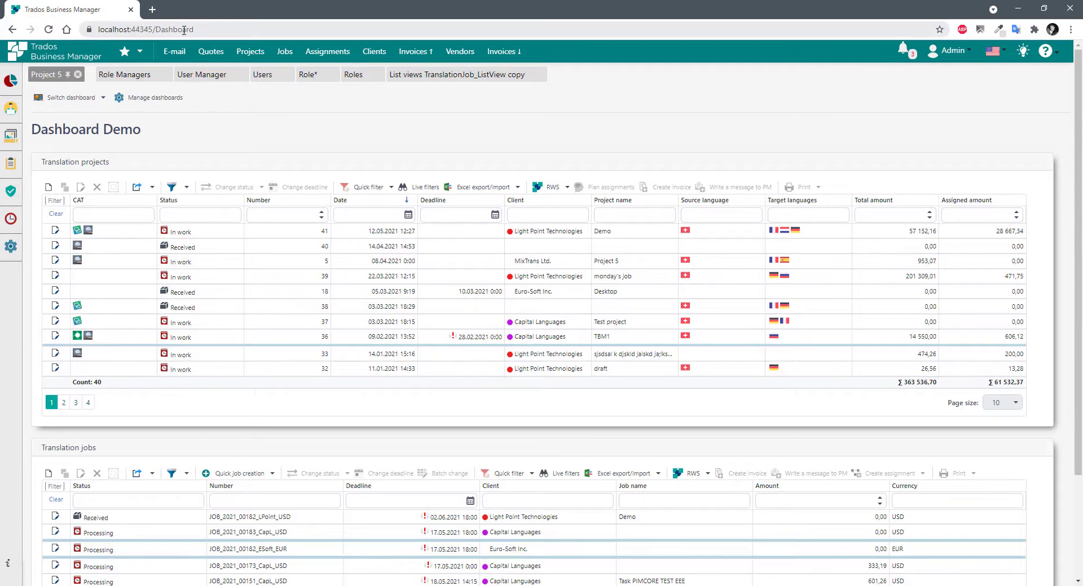
{"action": "left_click", "coordinate": [79, 97]}
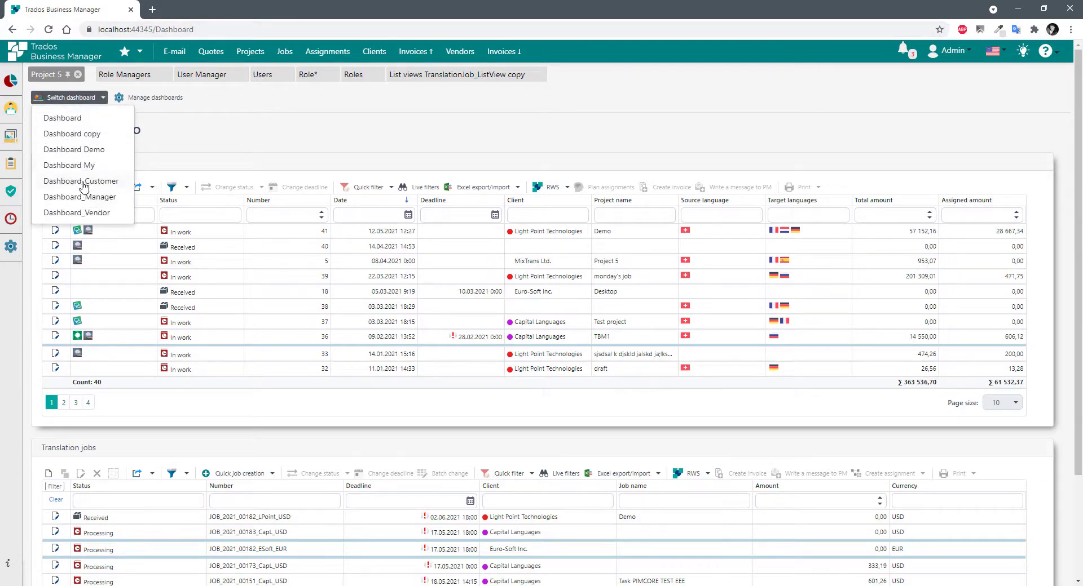
{"action": "left_click", "coordinate": [69, 136]}
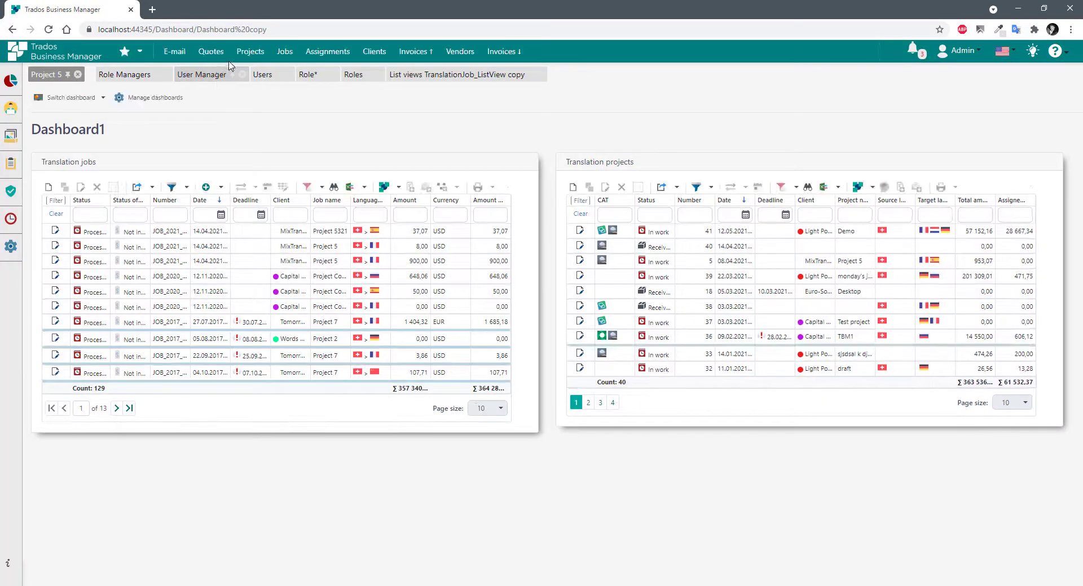
{"action": "left_click", "coordinate": [249, 52]}
{"action": "left_click", "coordinate": [11, 82]}
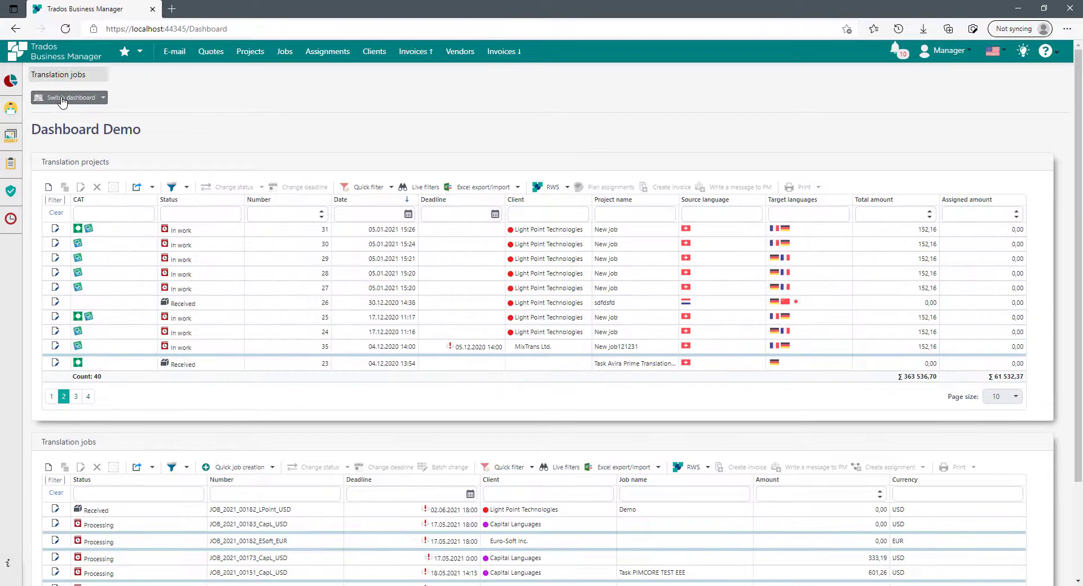
In the Manager session, try switching to Dashboard copy and review the projects and jobs lists on the page.
{"action": "left_click", "coordinate": [64, 99]}
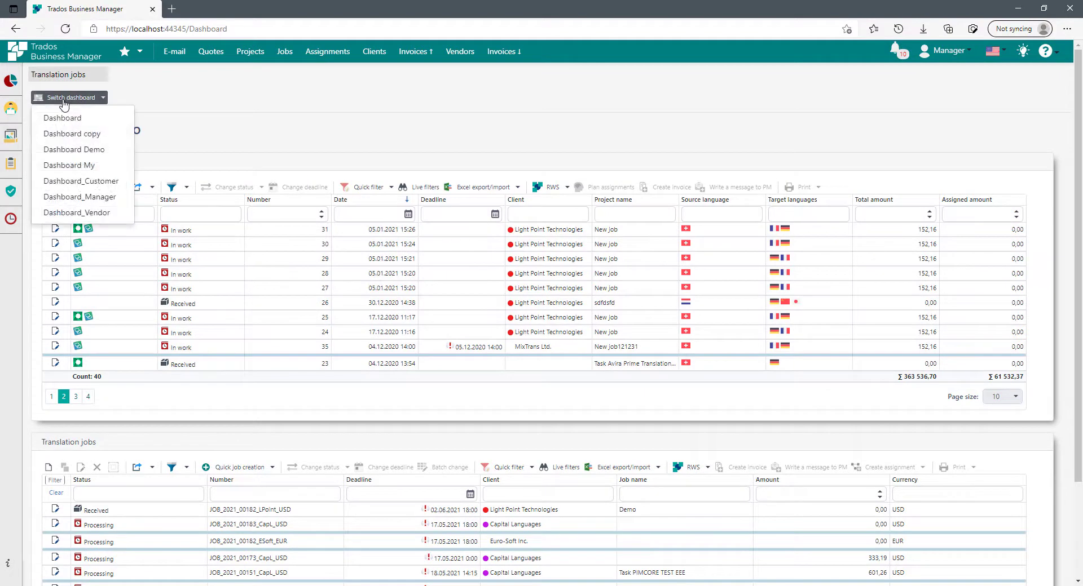
{"action": "left_click", "coordinate": [115, 128]}
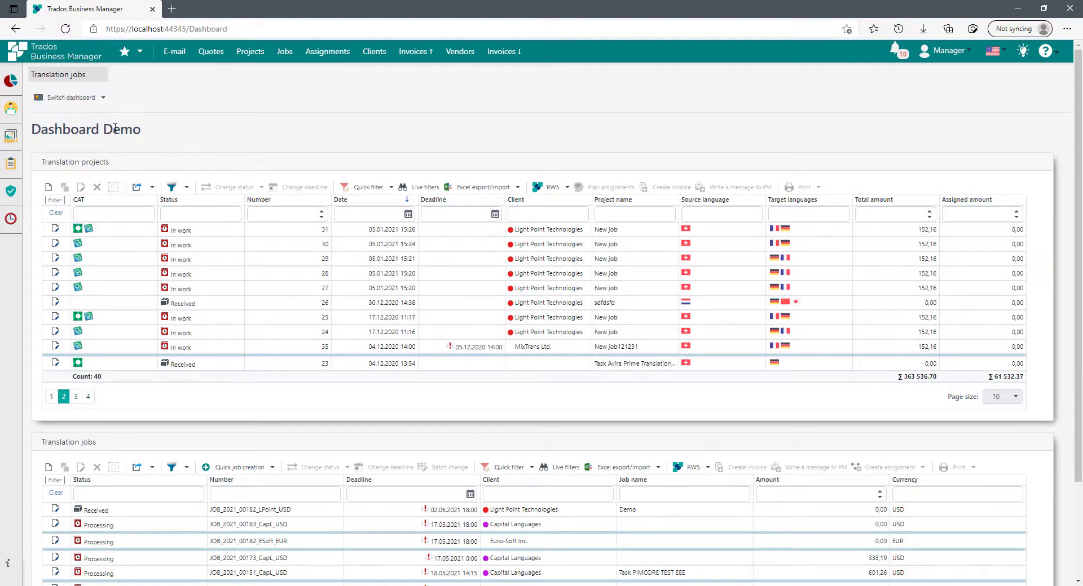
{"action": "left_click", "coordinate": [45, 100]}
{"action": "left_click", "coordinate": [87, 137]}
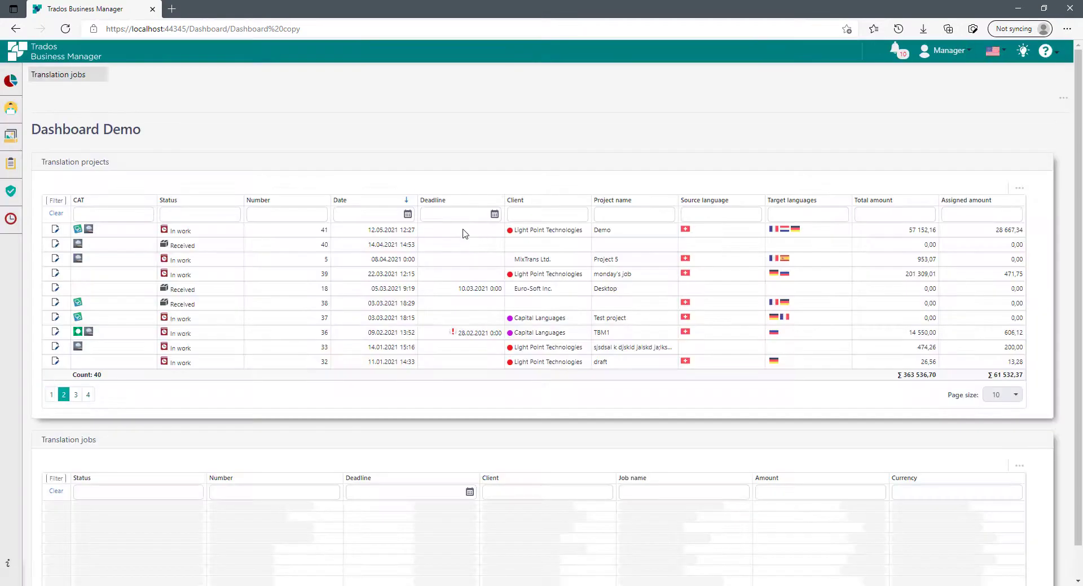
{"action": "scroll", "coordinate": [365, 290], "scroll_direction": "up", "scroll_amount": 2}
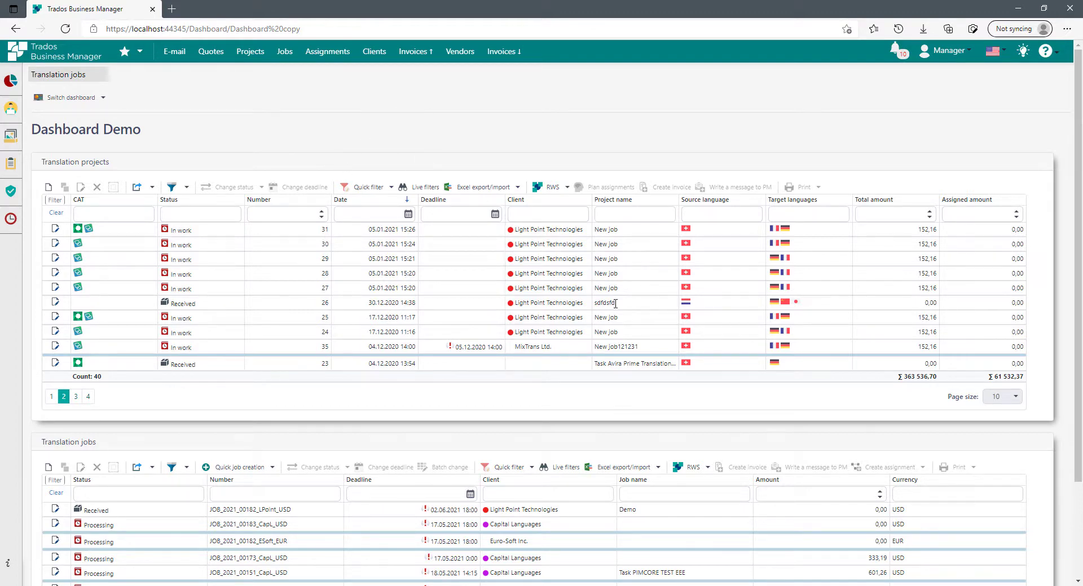
{"action": "scroll", "coordinate": [615, 303], "scroll_direction": "down", "scroll_amount": 2}
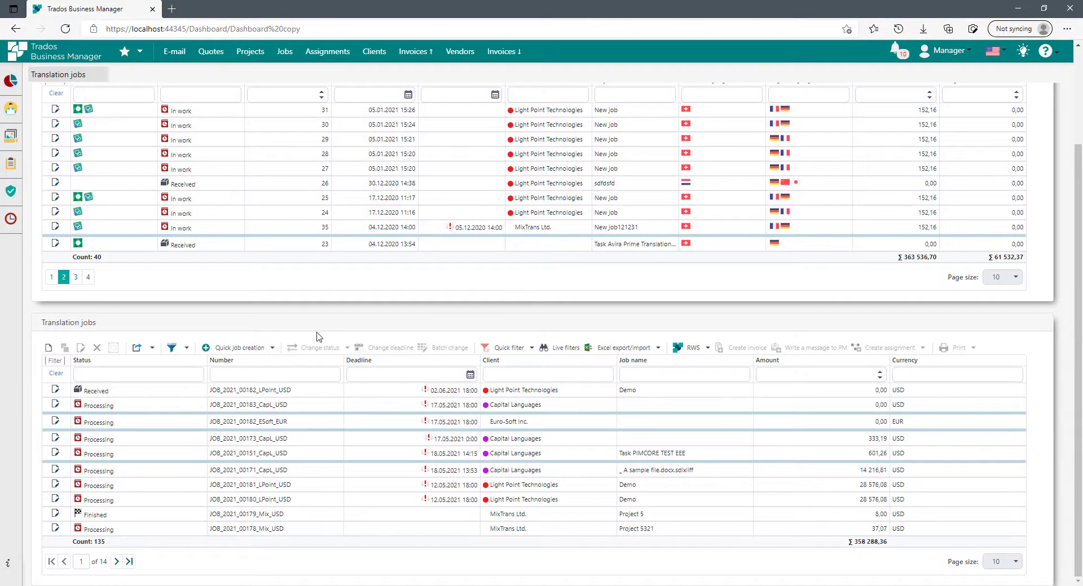
{"action": "scroll", "coordinate": [297, 333], "scroll_direction": "up", "scroll_amount": 2}
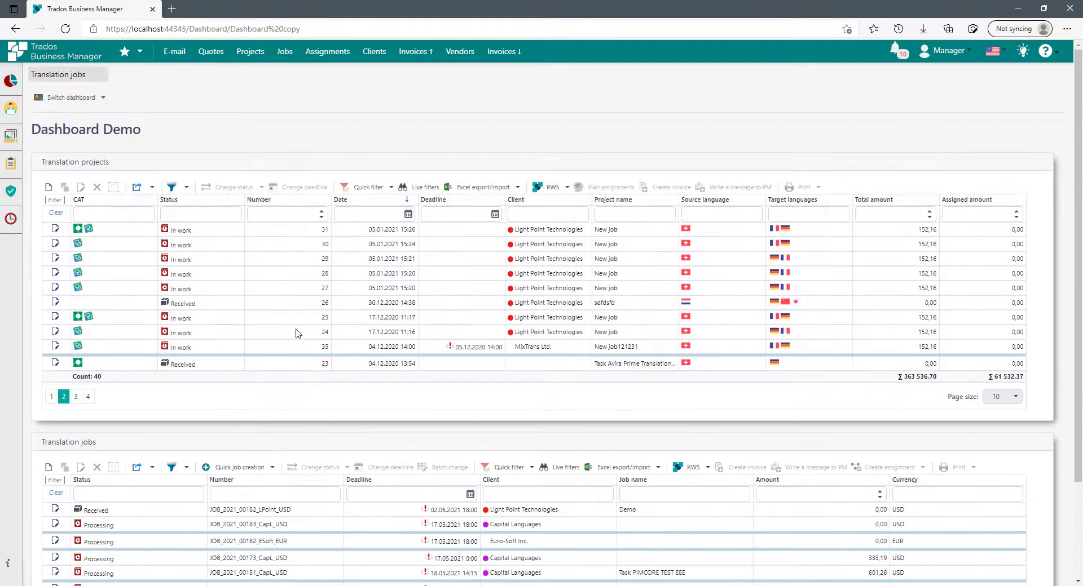